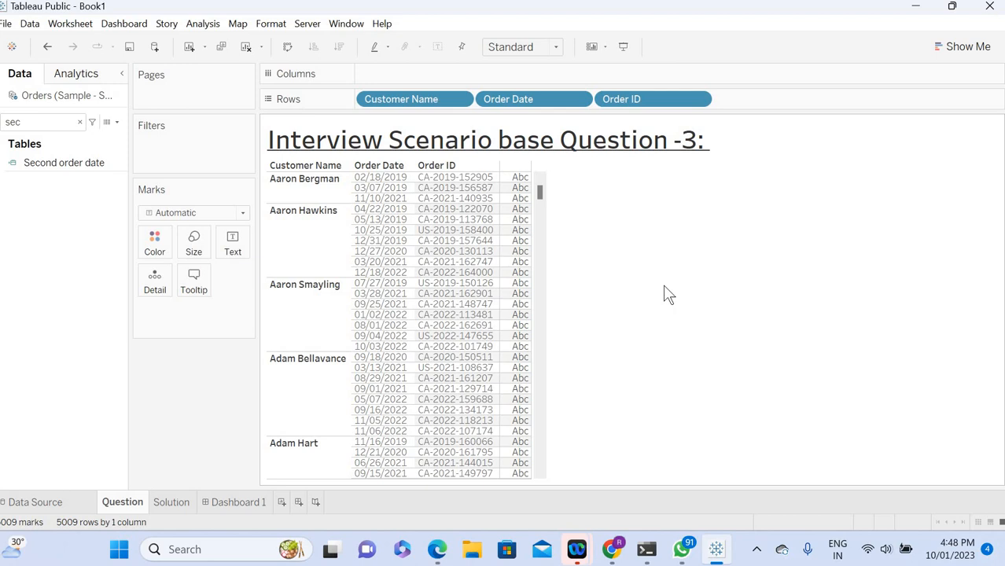
- Create a new workbook, dismiss the update prompt and maximize the new workbook's window
{"action": "left_click", "coordinate": [7, 24]}
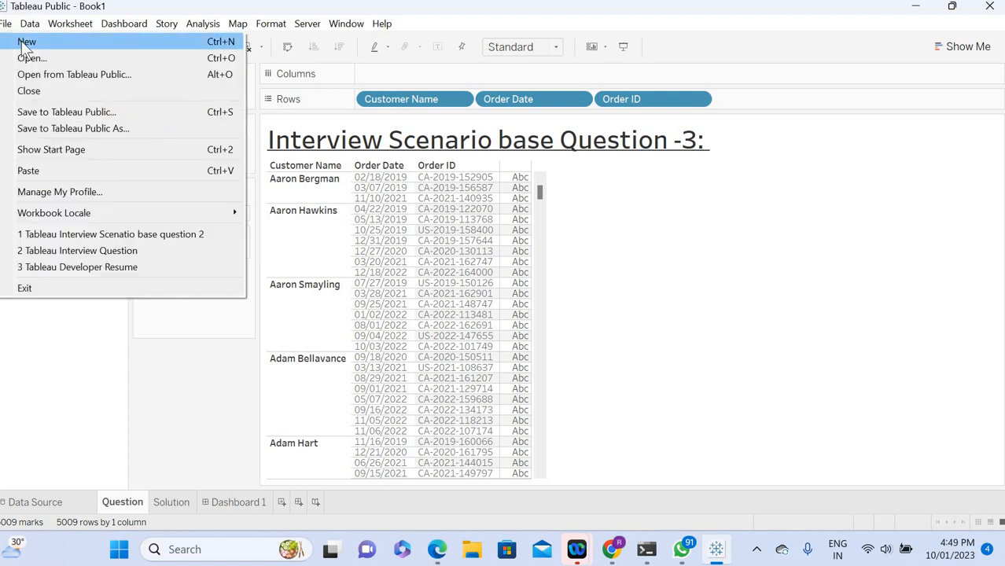
{"action": "left_click", "coordinate": [26, 45]}
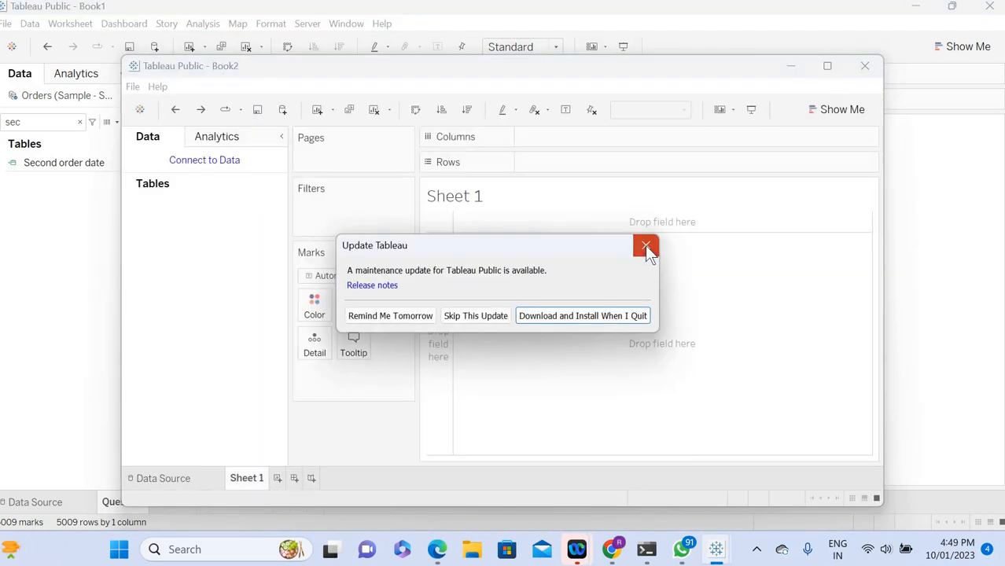
{"action": "left_click", "coordinate": [644, 246]}
{"action": "left_click", "coordinate": [828, 68]}
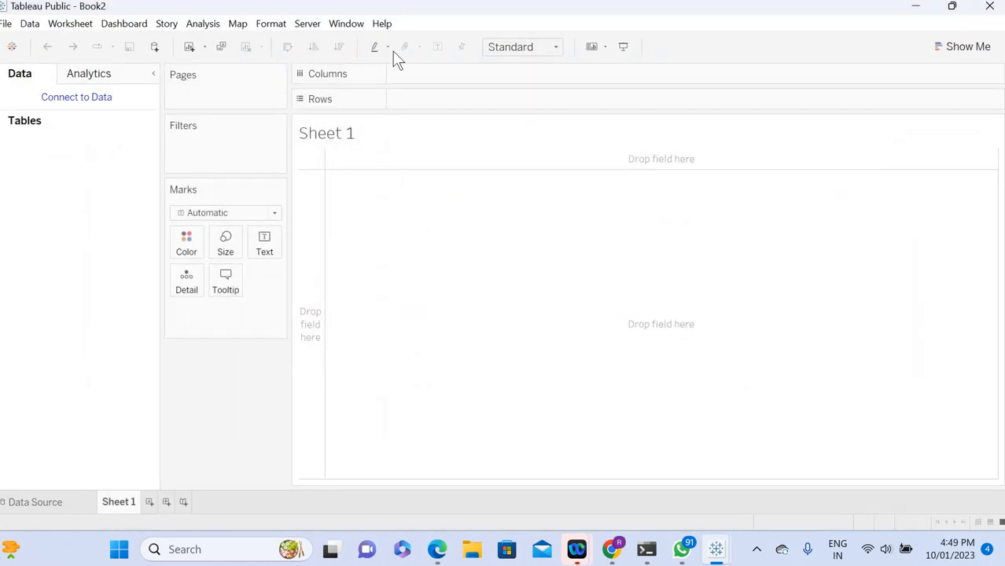
- Connect to the Sample - Superstore Excel file and add its Orders sheet to the data source
{"action": "left_click", "coordinate": [66, 100]}
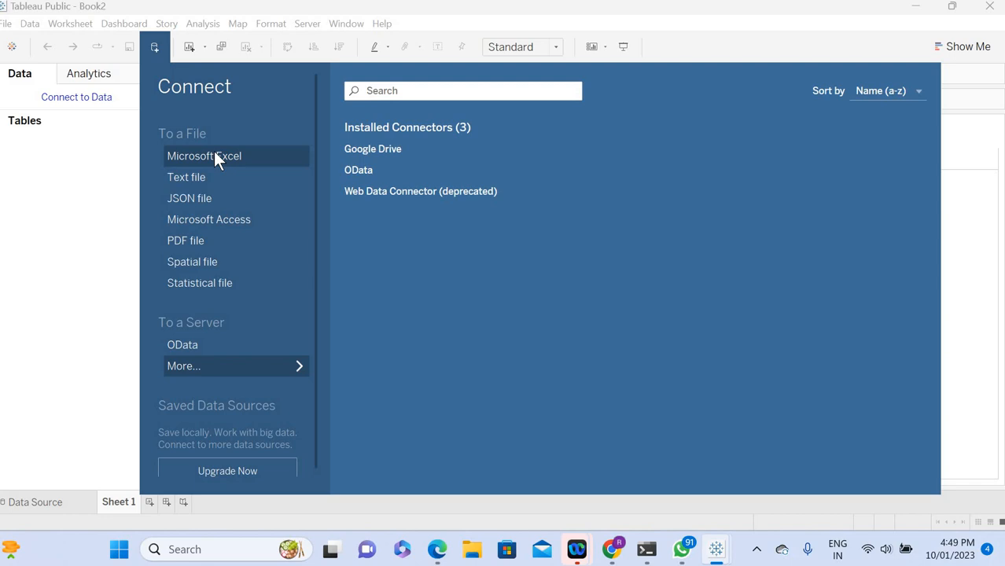
{"action": "left_click", "coordinate": [215, 155]}
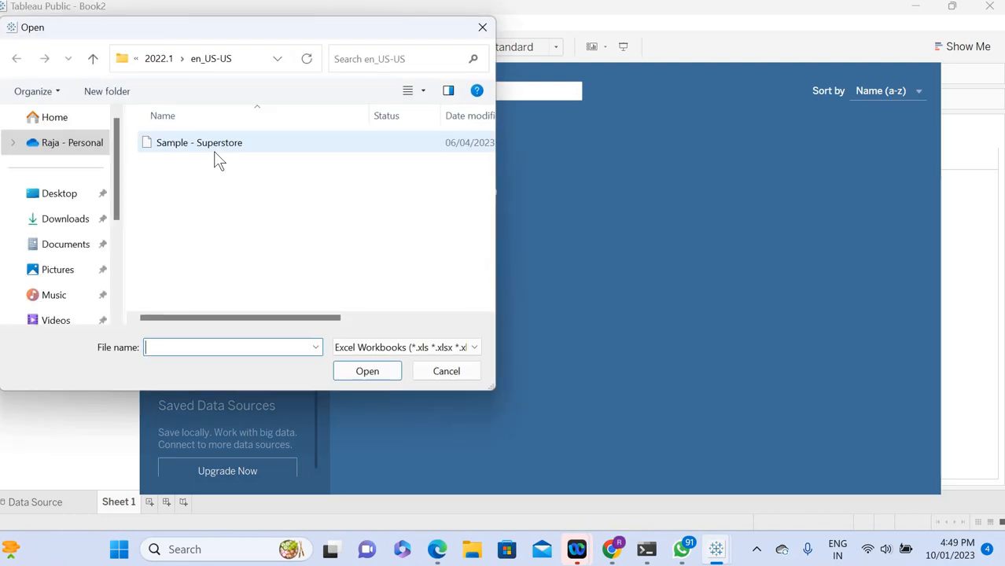
{"action": "left_click", "coordinate": [192, 143]}
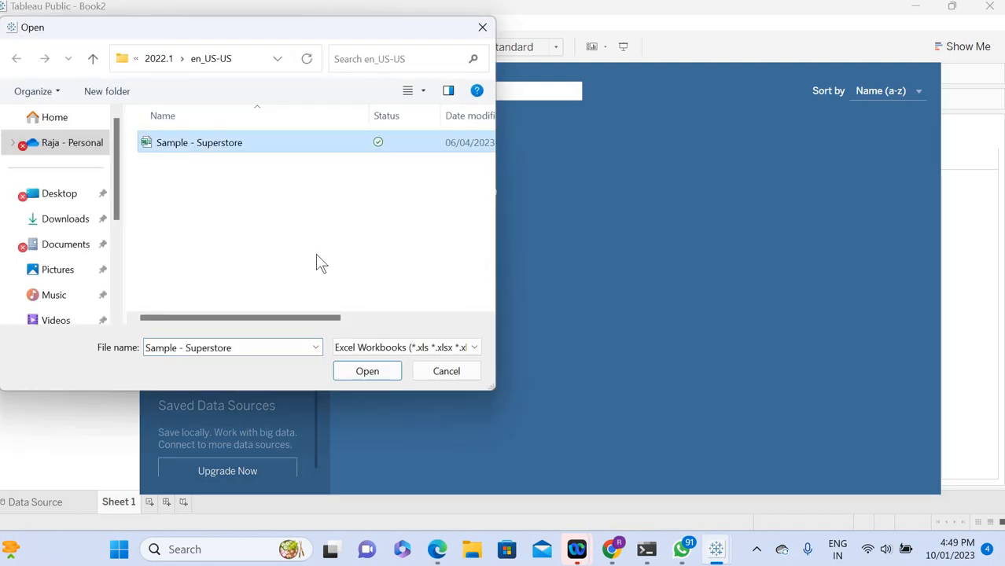
{"action": "left_click", "coordinate": [368, 372]}
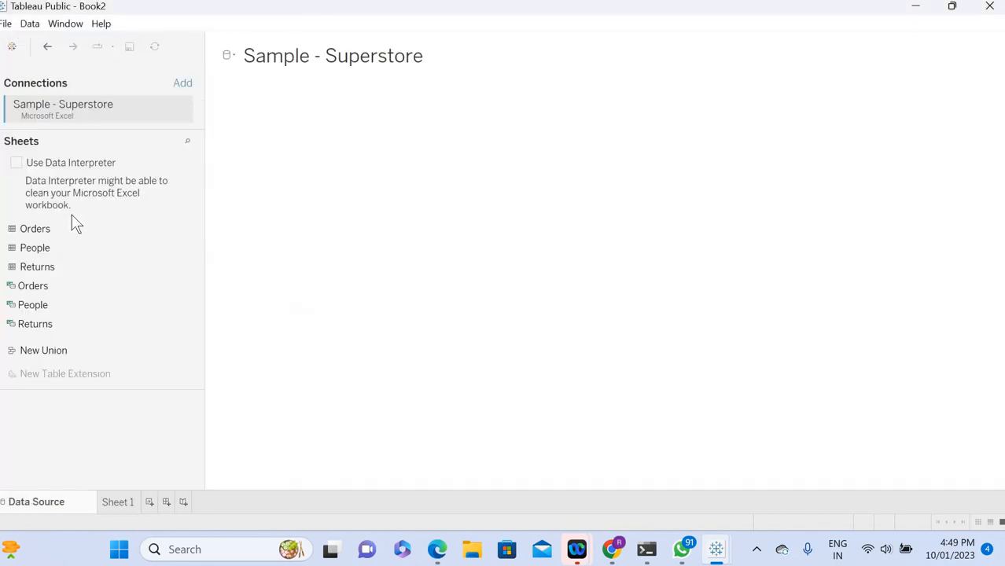
{"action": "double_click", "coordinate": [37, 235]}
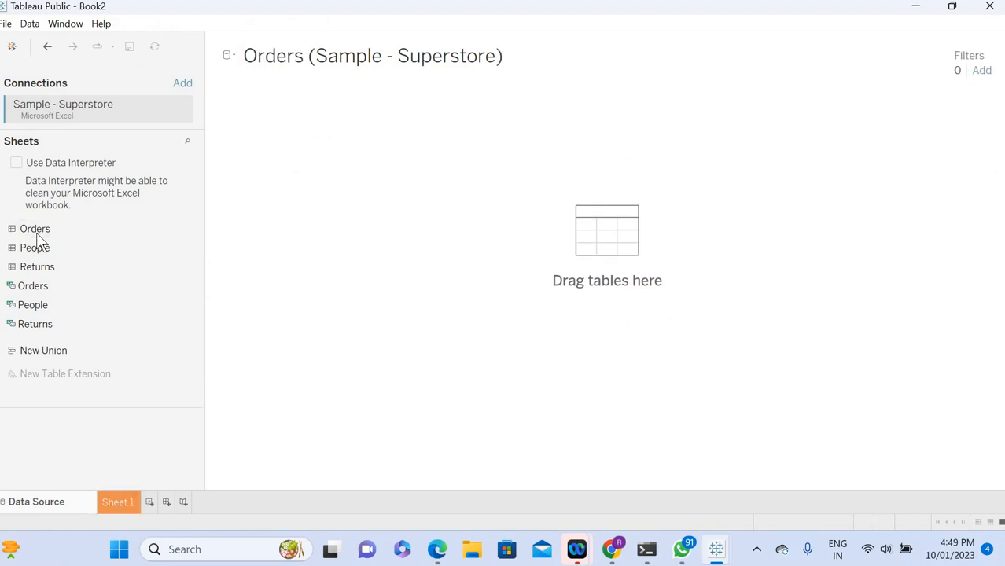
- On Sheet 1, find the Customer Name field and place it on Rows with all members added
{"action": "left_click", "coordinate": [119, 502]}
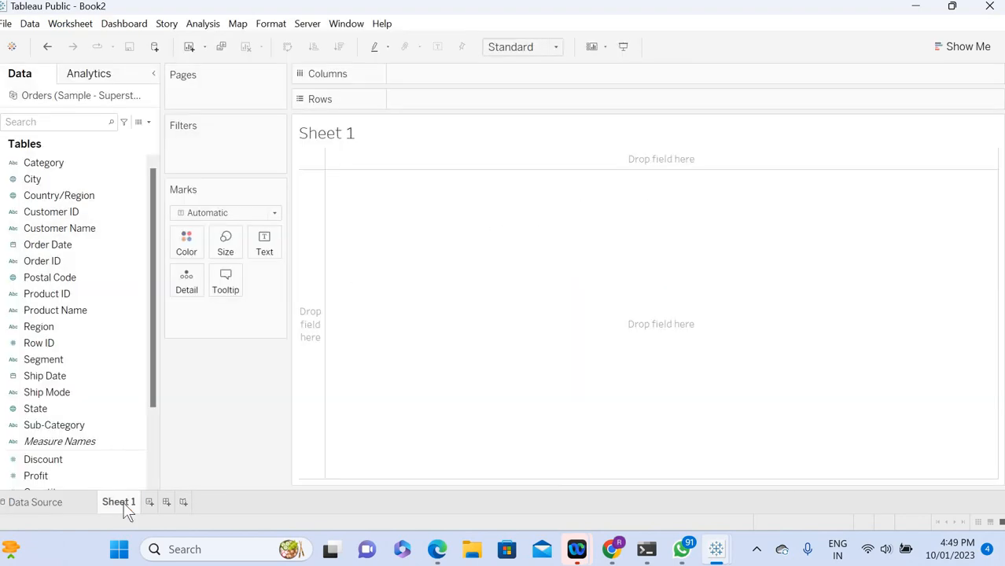
{"action": "left_click", "coordinate": [59, 126]}
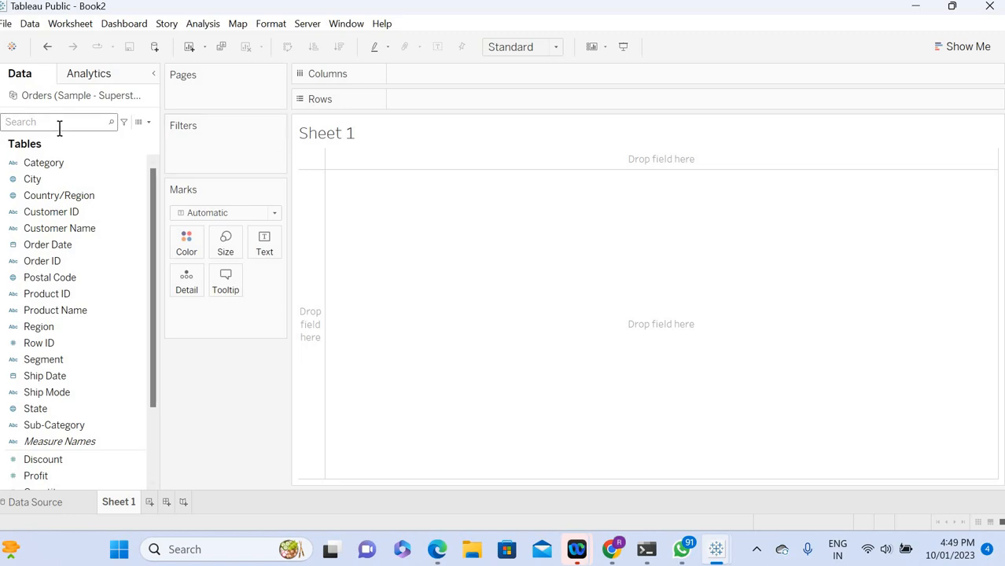
{"action": "type", "text": "cust"}
{"action": "left_click", "coordinate": [51, 183]}
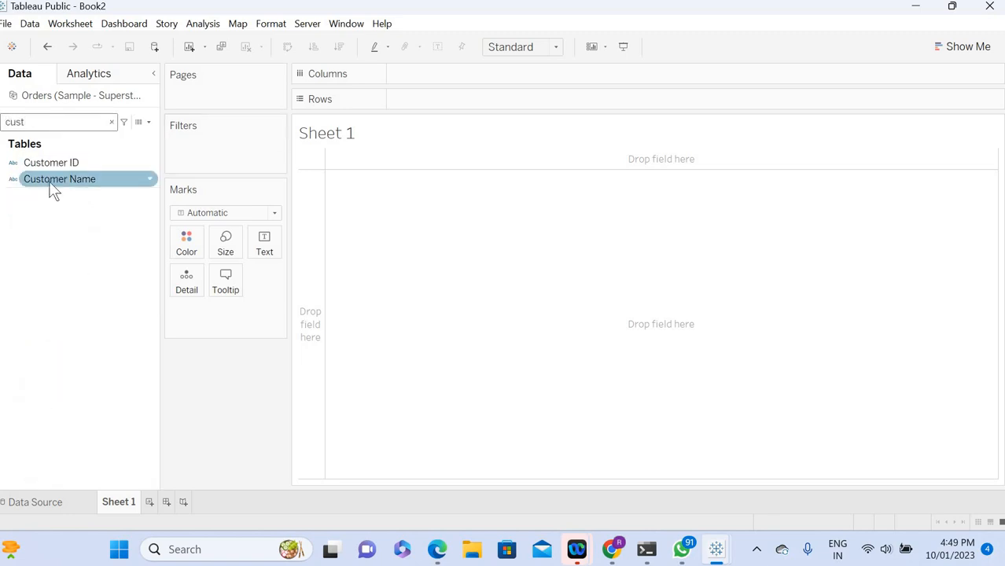
{"action": "left_click_drag", "start_coordinate": [51, 191], "coordinate": [447, 108]}
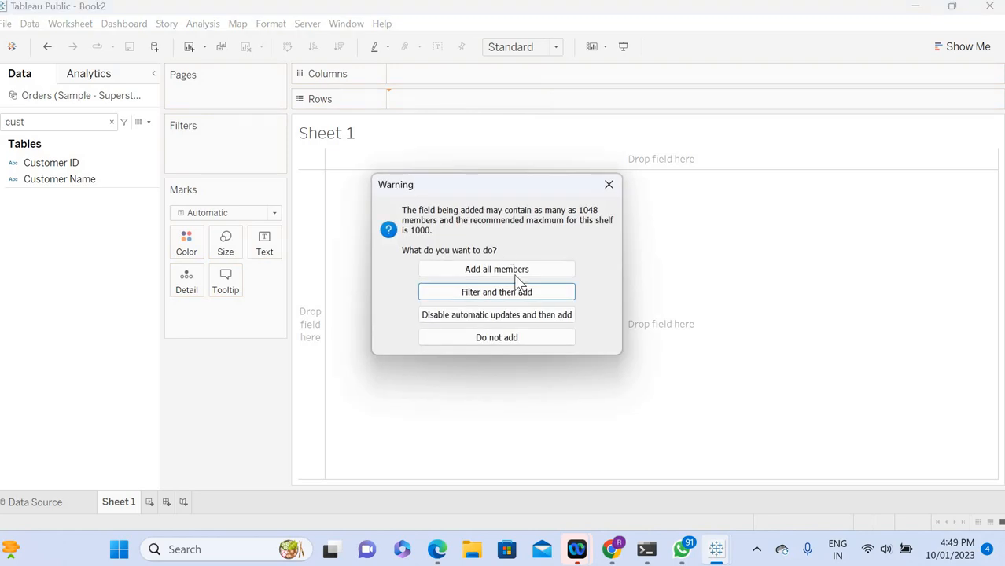
{"action": "left_click", "coordinate": [503, 271]}
- Add Order Date to Rows after Customer Name and set it to a discrete exact date
{"action": "left_click", "coordinate": [54, 121]}
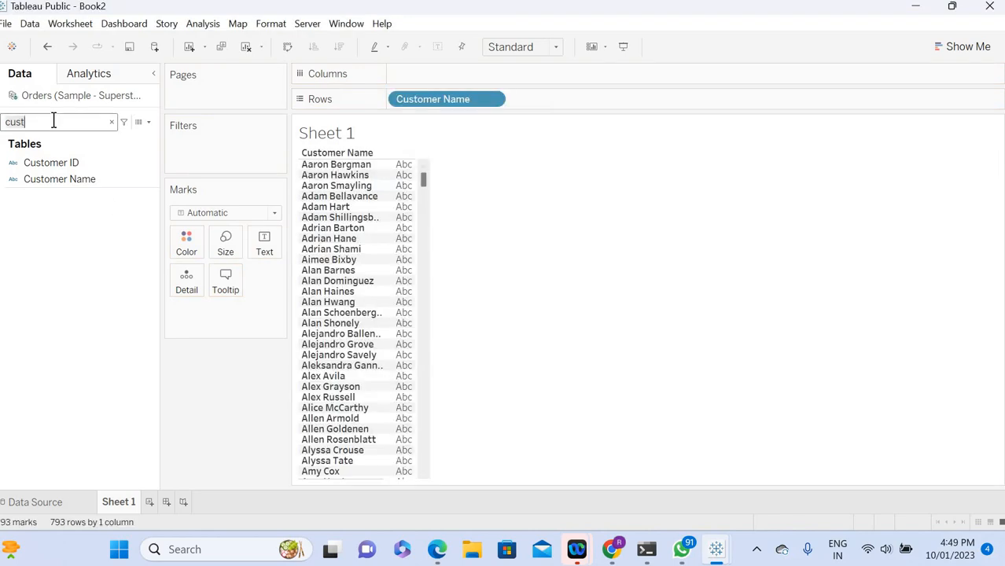
{"action": "key", "text": "BackSpace"}
{"action": "type", "text": "order"}
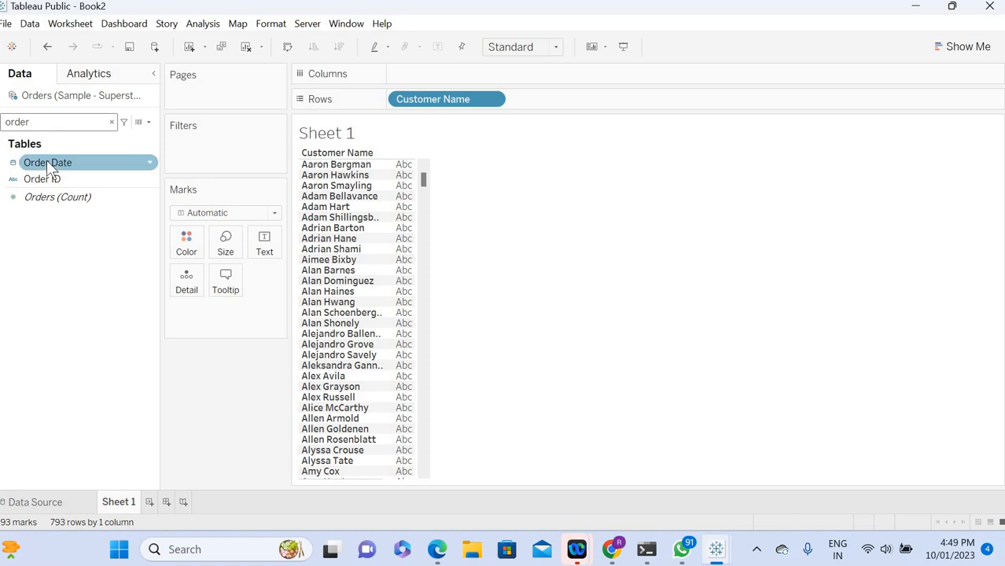
{"action": "left_click_drag", "start_coordinate": [46, 162], "coordinate": [613, 105]}
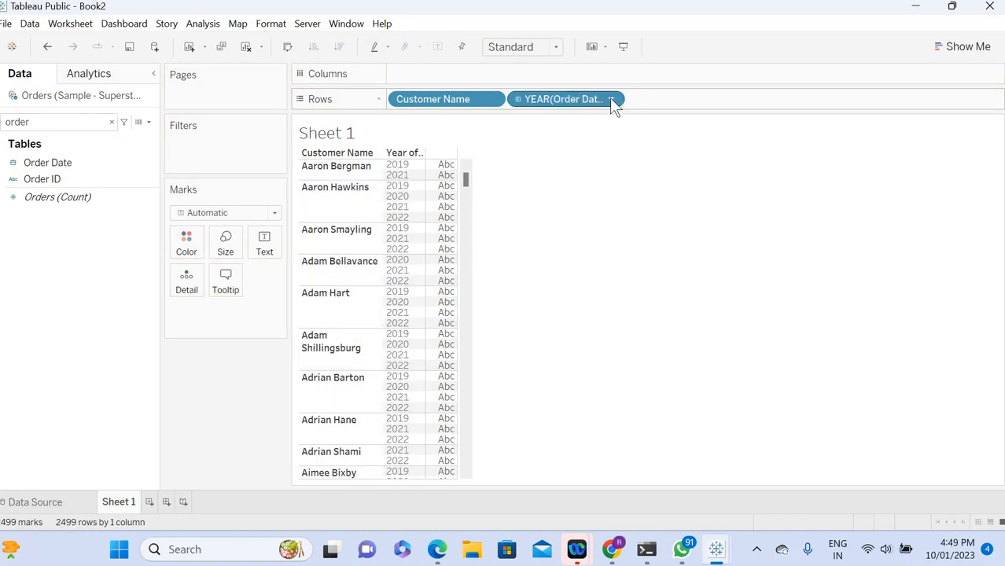
{"action": "left_click", "coordinate": [610, 100]}
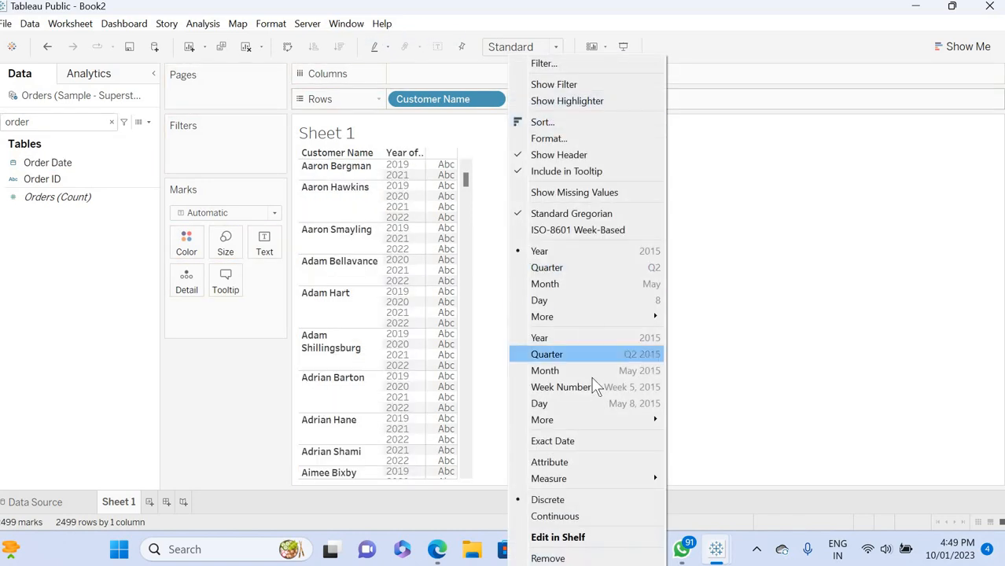
{"action": "left_click", "coordinate": [563, 439]}
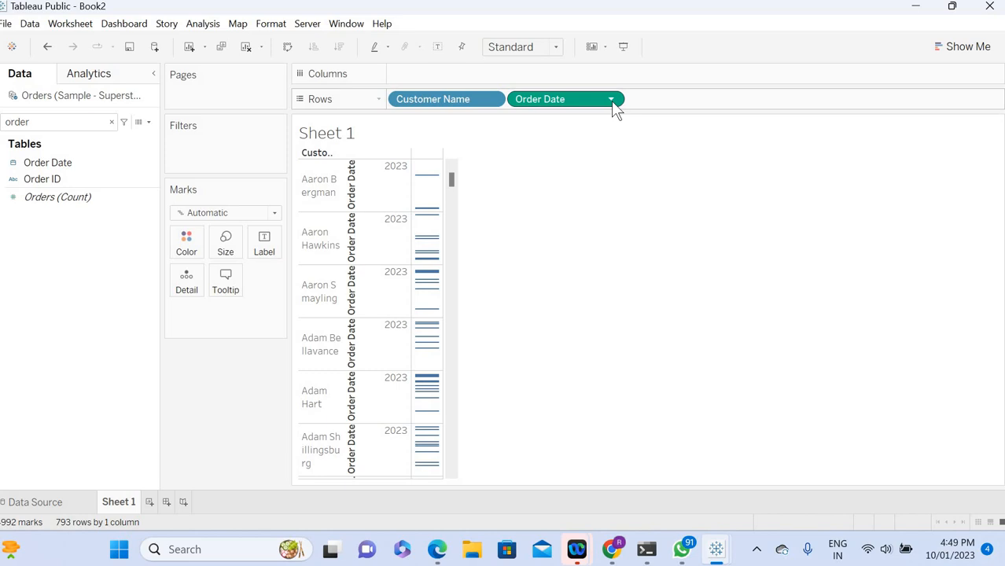
{"action": "left_click", "coordinate": [611, 100]}
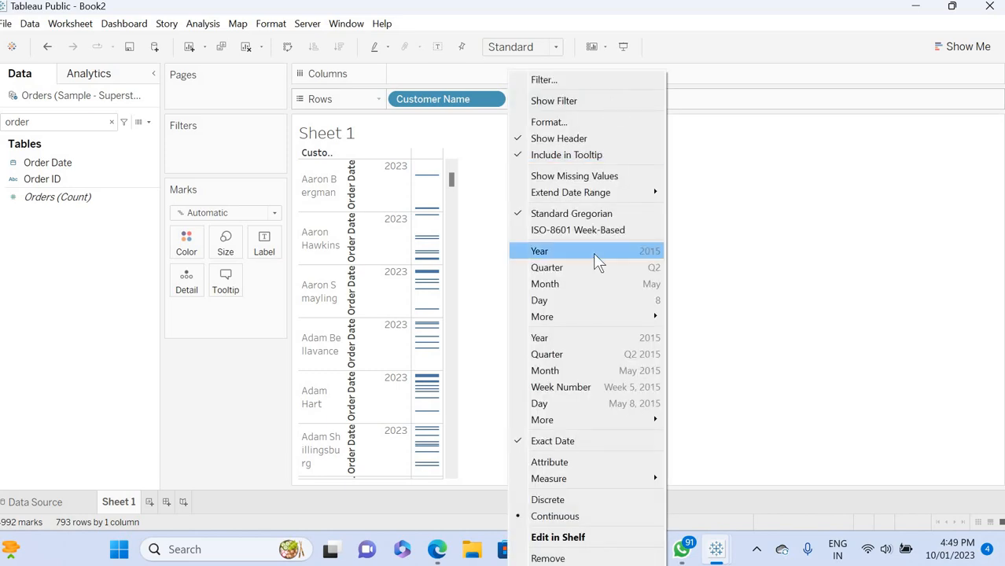
{"action": "left_click", "coordinate": [554, 500]}
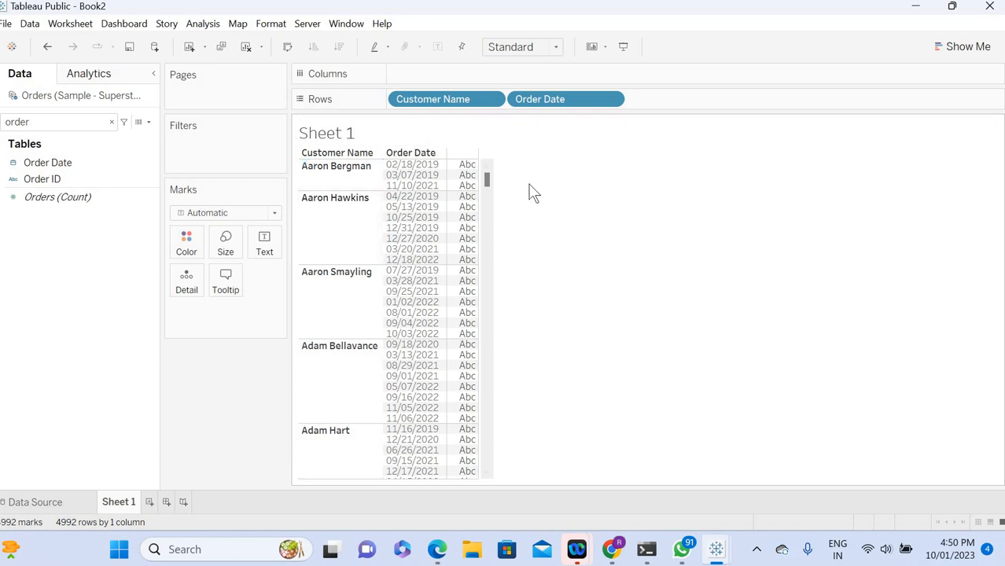
- Add Order ID to Rows after Order Date, including all of its members
{"action": "left_click", "coordinate": [56, 124]}
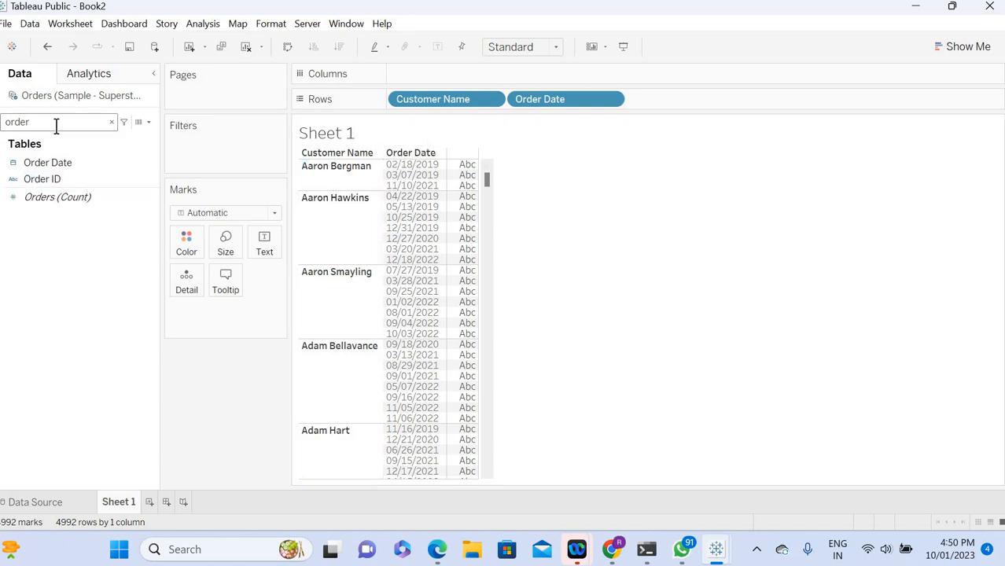
{"action": "key", "text": "BackSpace"}
{"action": "key", "text": "BackSpace"}
{"action": "key", "text": "BackSpace"}
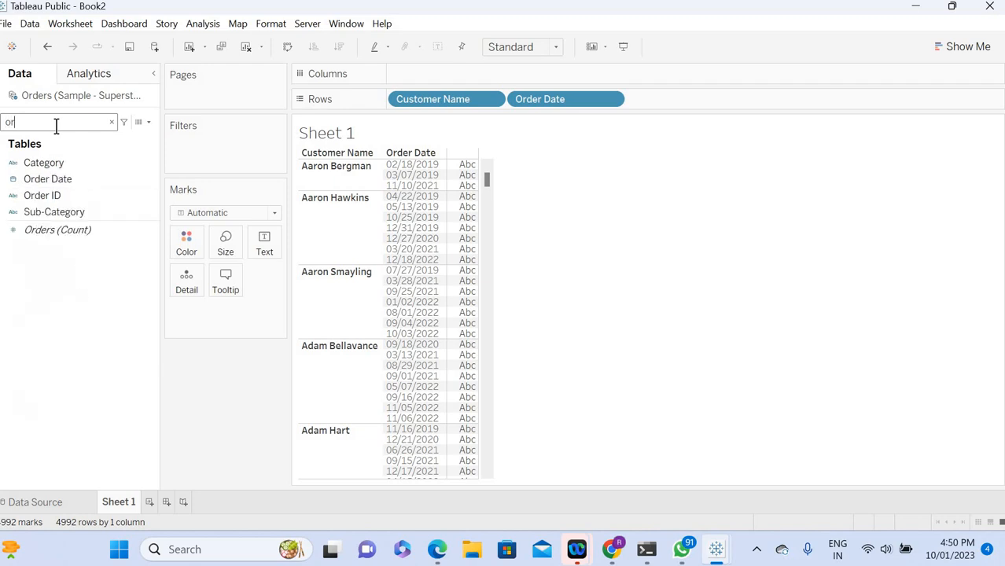
{"action": "type", "text": "der"}
{"action": "left_click", "coordinate": [49, 180]}
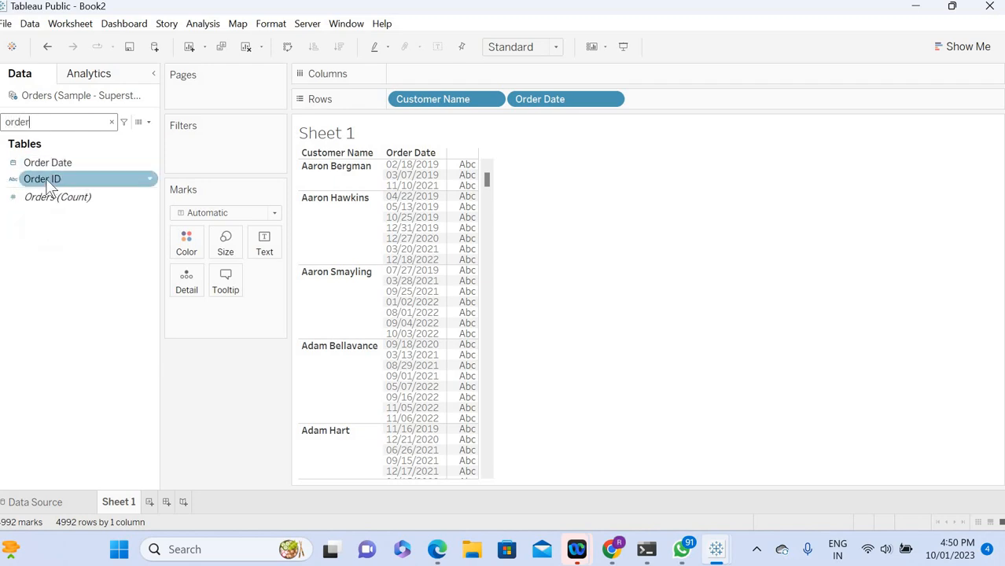
{"action": "left_click_drag", "start_coordinate": [45, 178], "coordinate": [709, 108]}
{"action": "left_click", "coordinate": [487, 270]}
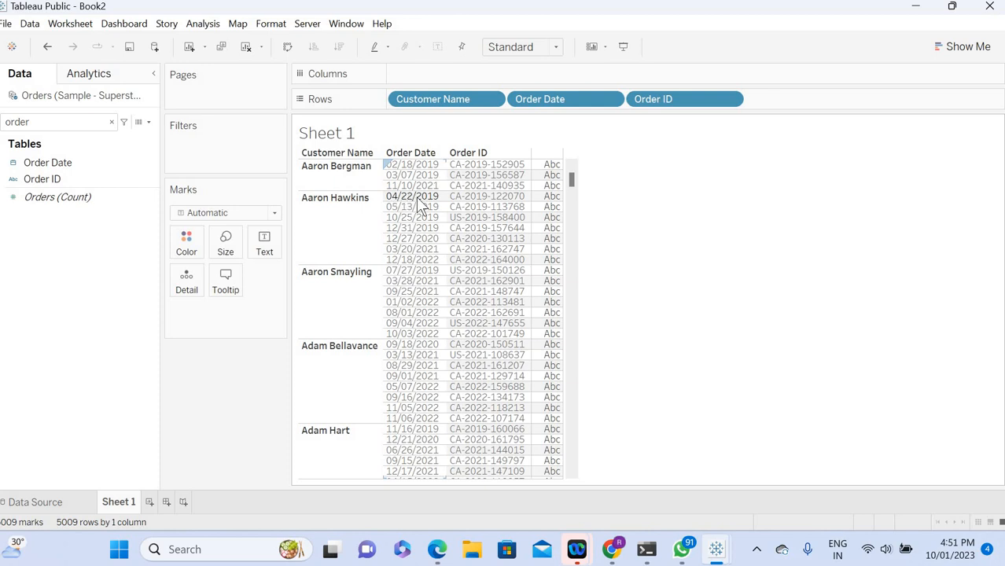
- Create a calculated field named "Min Order date"
{"action": "left_click", "coordinate": [149, 123]}
{"action": "left_click", "coordinate": [101, 134]}
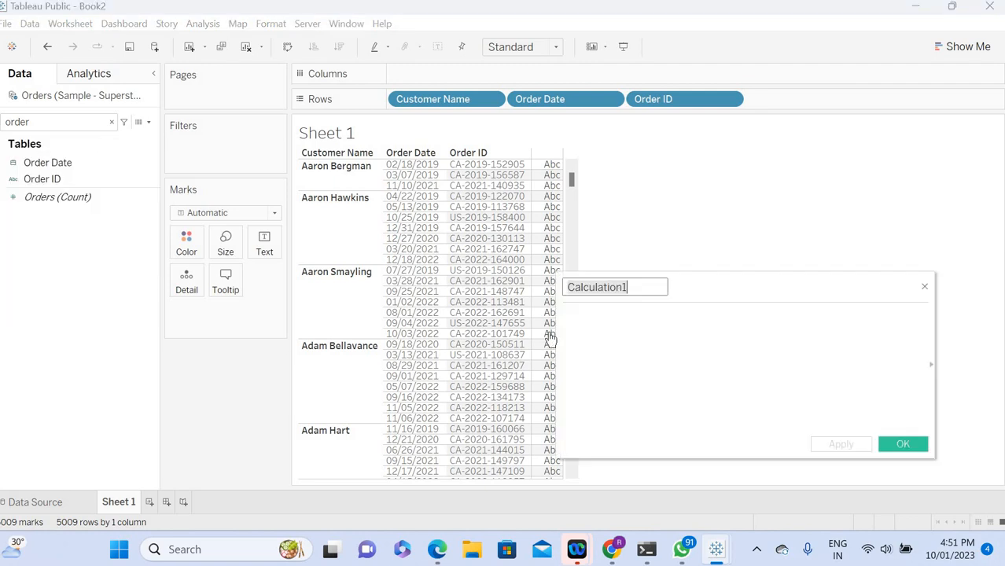
{"action": "type", "text": "Order"}
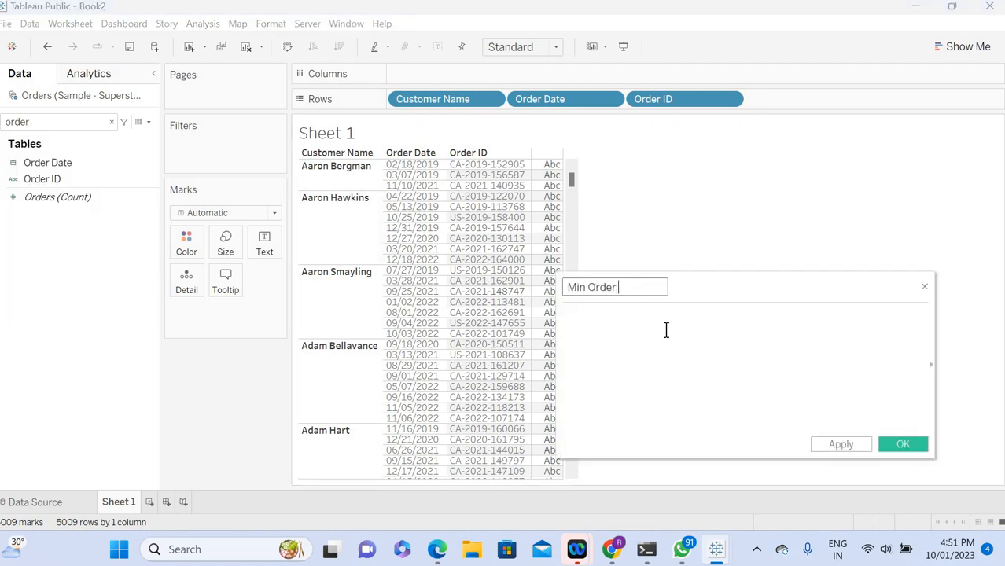
{"action": "type", "text": " date"}
{"action": "left_click", "coordinate": [664, 331]}
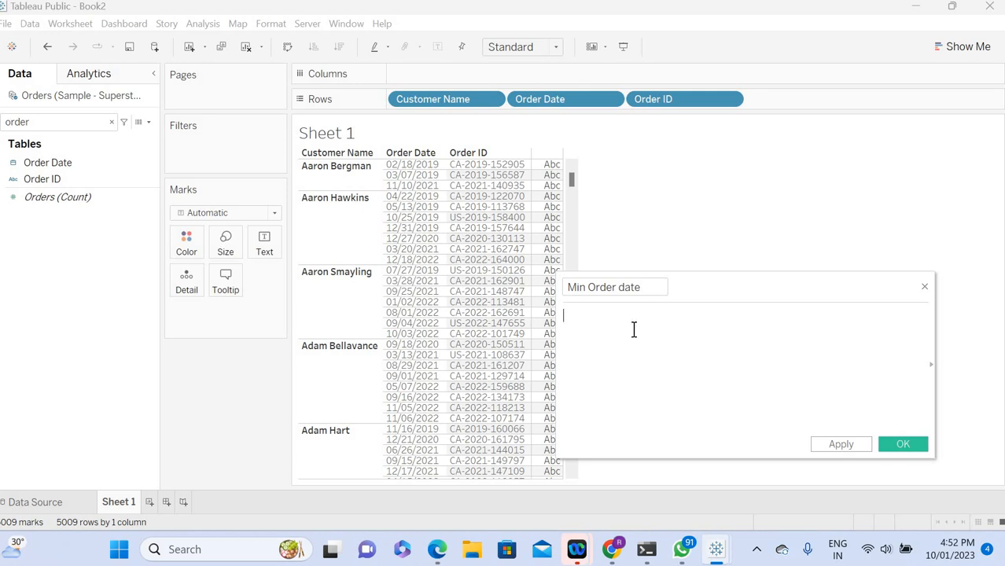
- Enter the calculation formula { FIXED [Customer Name]:MIN([Order Date])}
{"action": "type", "text": "{ FIXED"}
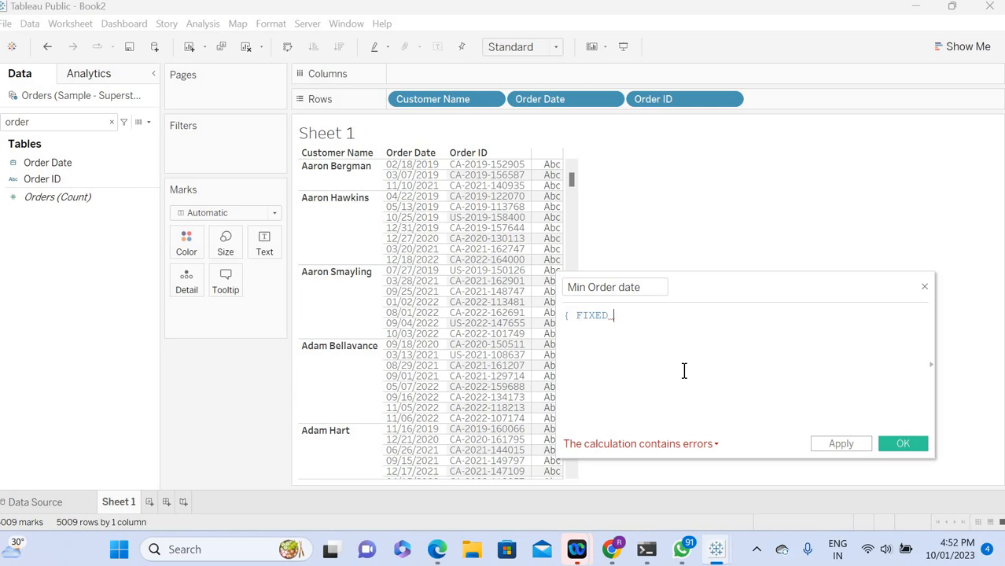
{"action": "type", "text": "cust"}
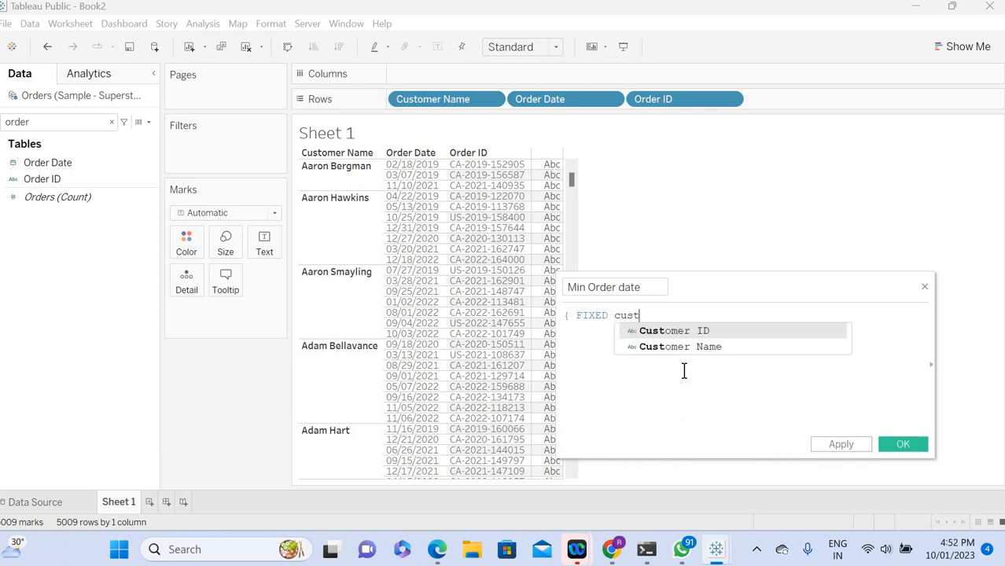
{"action": "key", "text": "Down"}
{"action": "key", "text": "Return"}
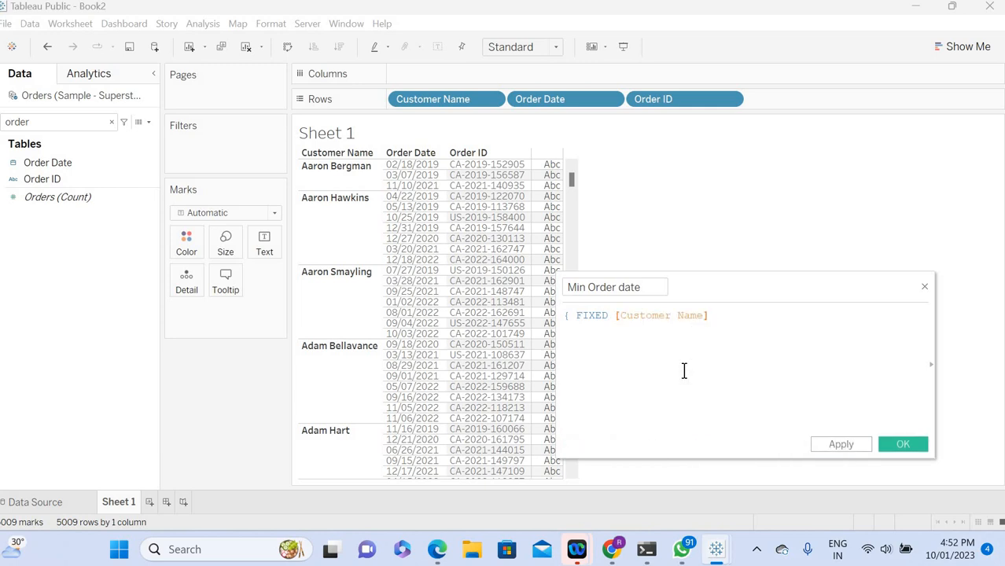
{"action": "type", "text": ":"}
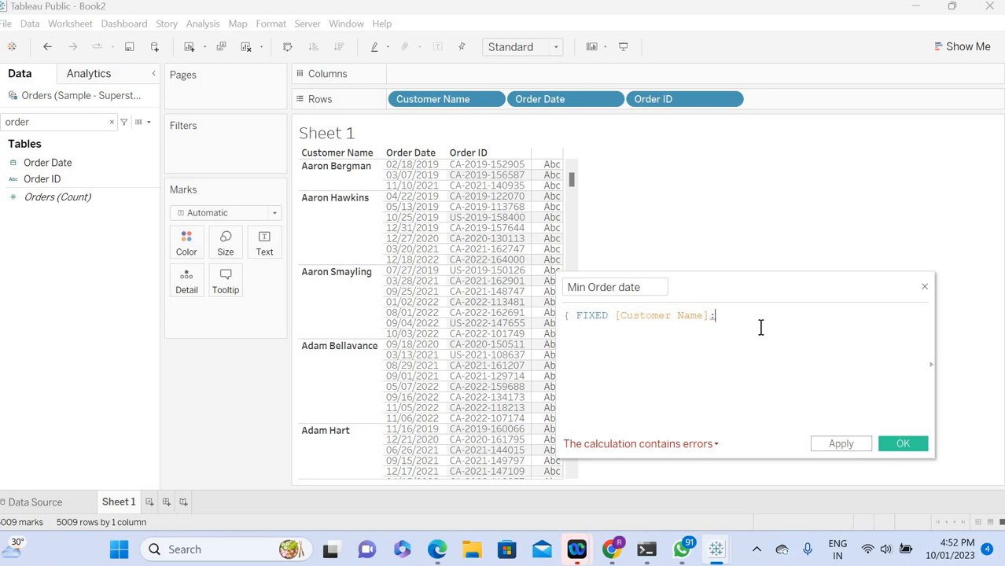
{"action": "type", "text": "min"}
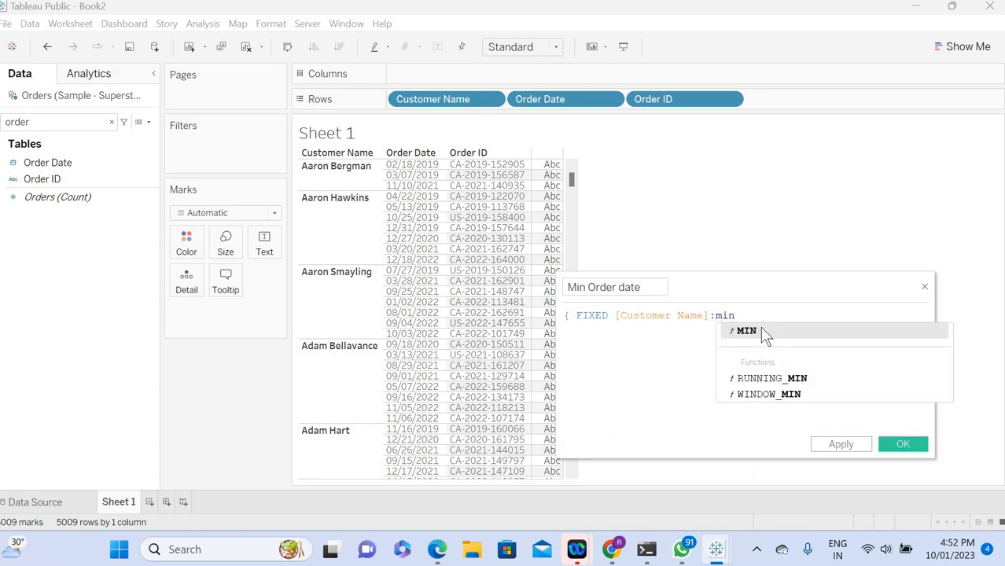
{"action": "double_click", "coordinate": [747, 331]}
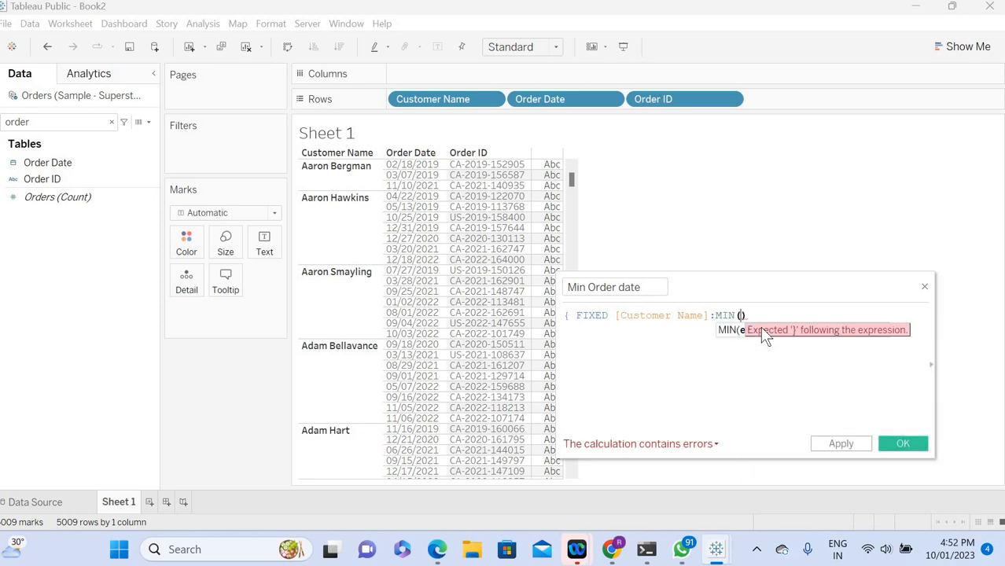
{"action": "type", "text": "order"}
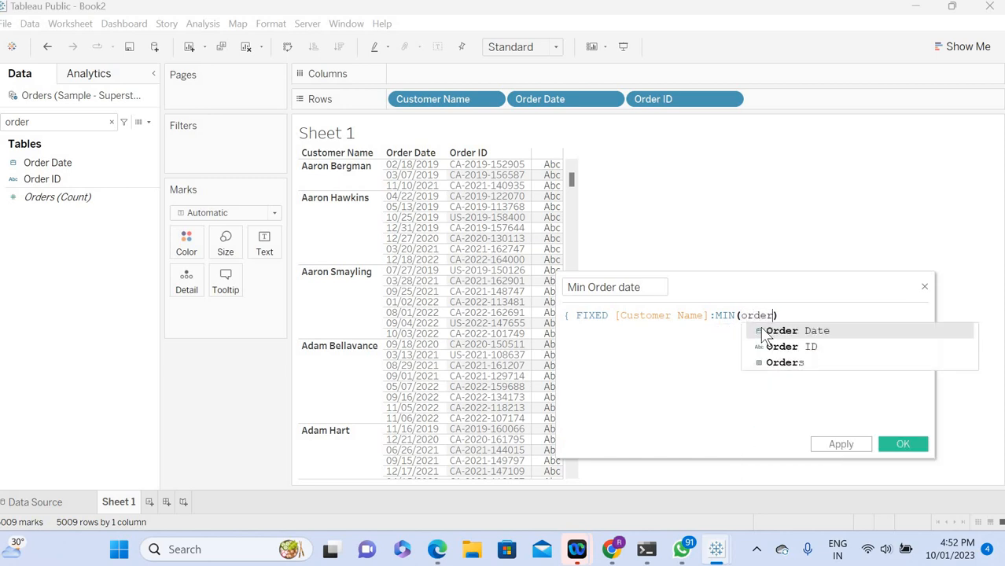
{"action": "double_click", "coordinate": [765, 334]}
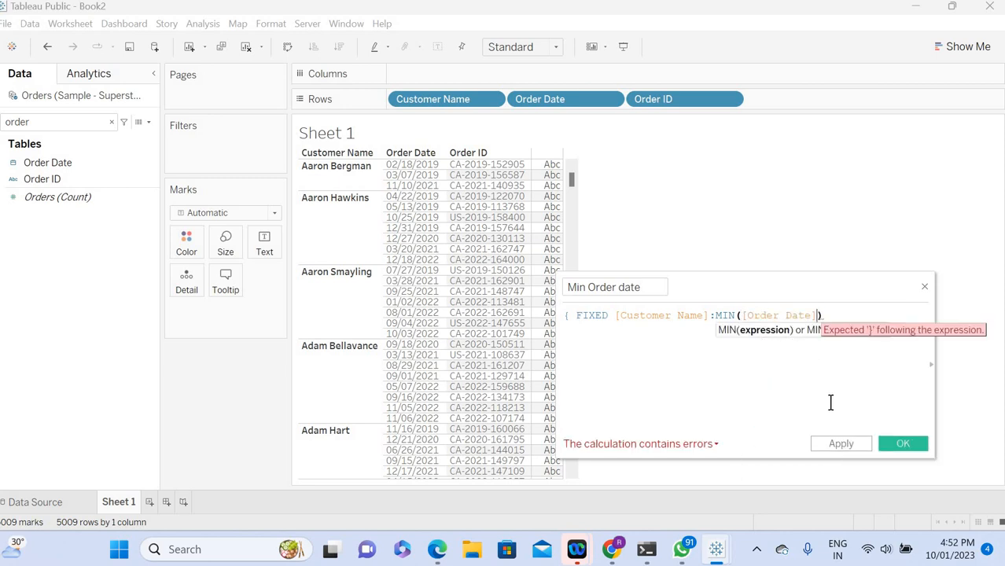
{"action": "type", "text": "}"}
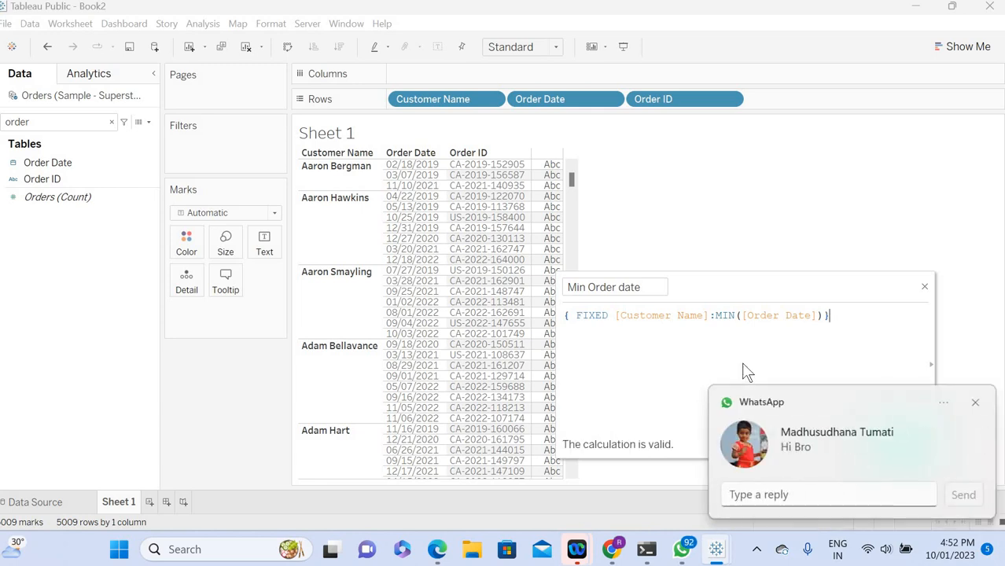
- Dismiss the message notification, then apply and save the Min Order date calculation
{"action": "left_click", "coordinate": [975, 402]}
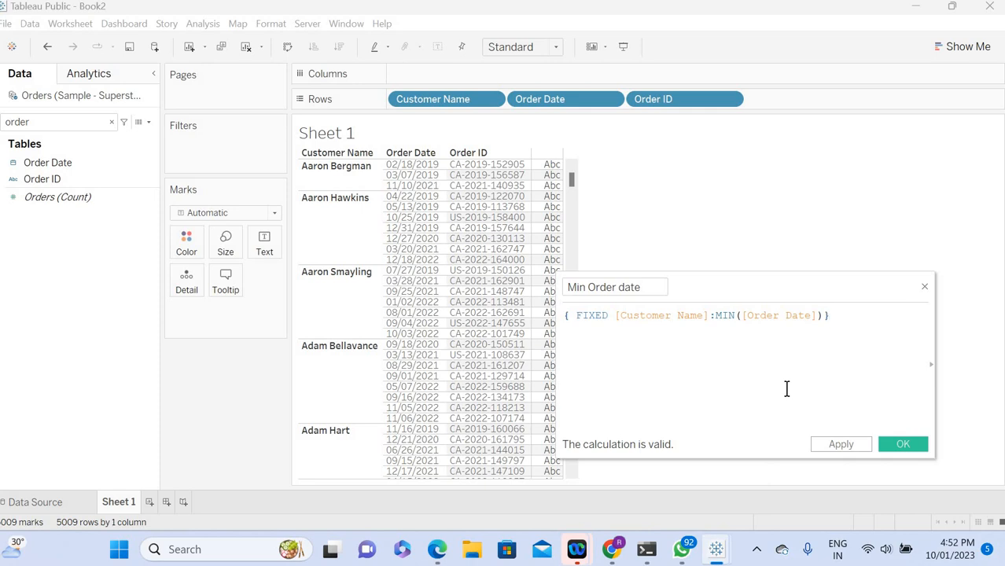
{"action": "left_click", "coordinate": [853, 449]}
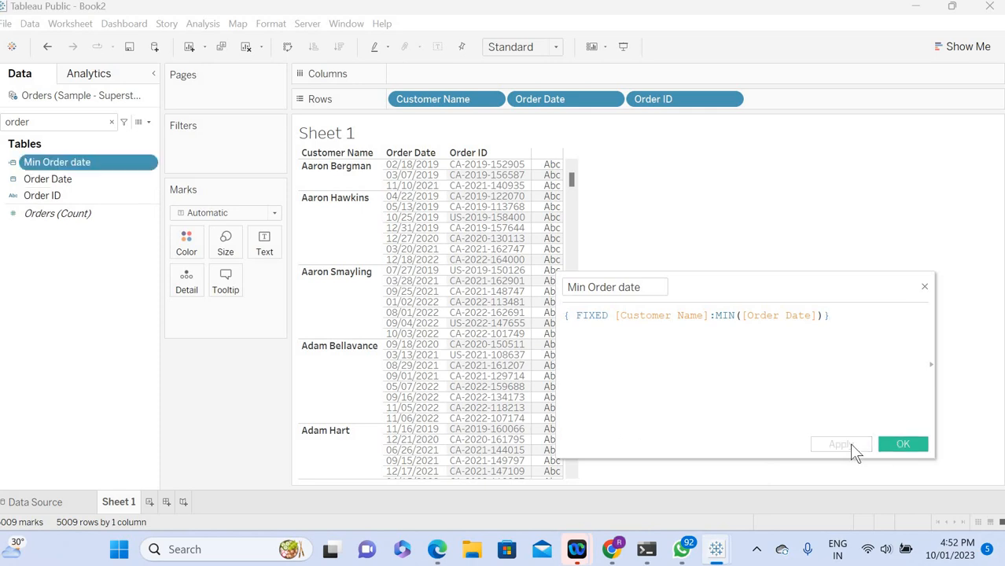
{"action": "left_click", "coordinate": [891, 444]}
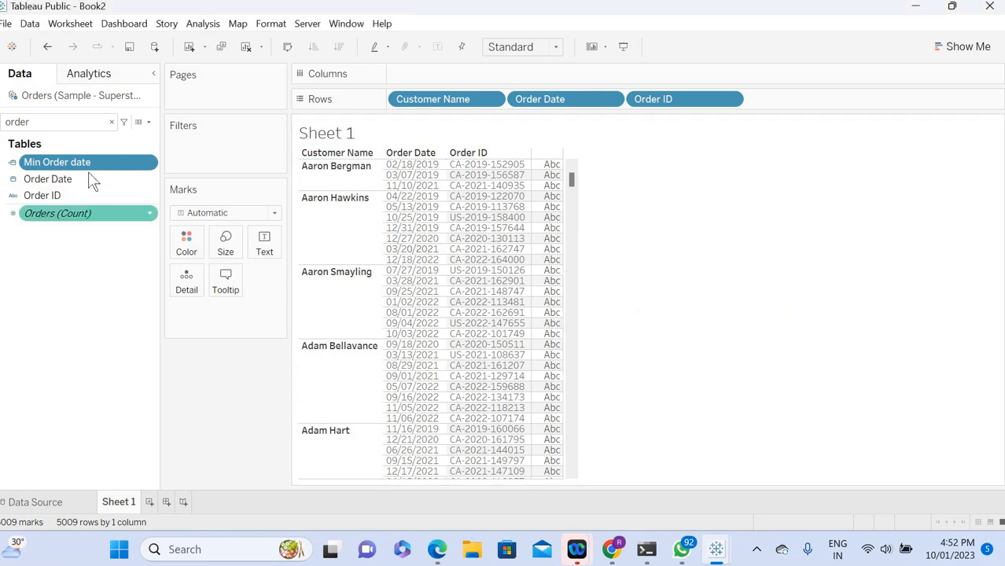
- Add Min Order date to Rows after Order ID and set it to a discrete exact date, dismissing message notifications
{"action": "left_click_drag", "start_coordinate": [59, 163], "coordinate": [801, 105]}
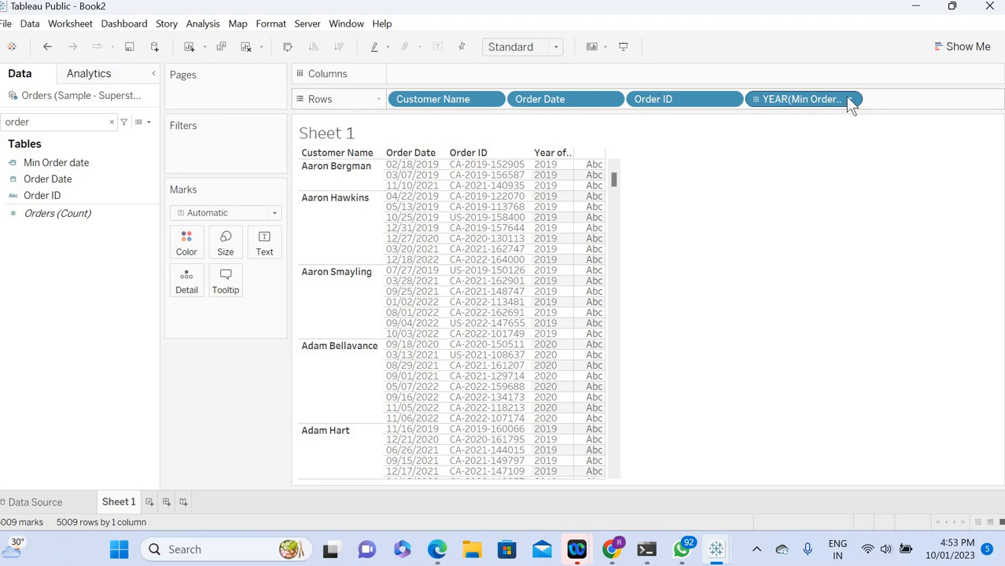
{"action": "left_click", "coordinate": [849, 100]}
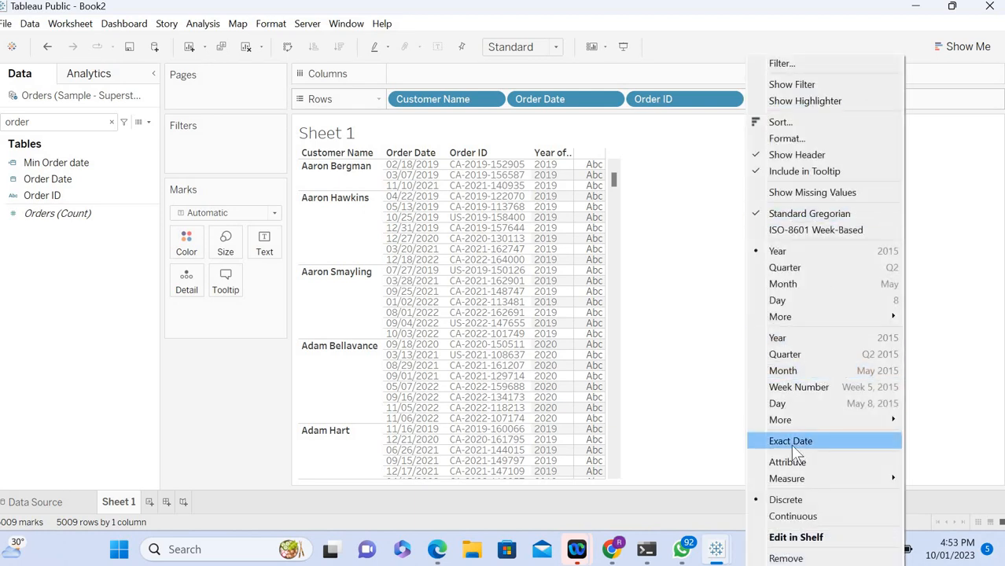
{"action": "left_click", "coordinate": [790, 442]}
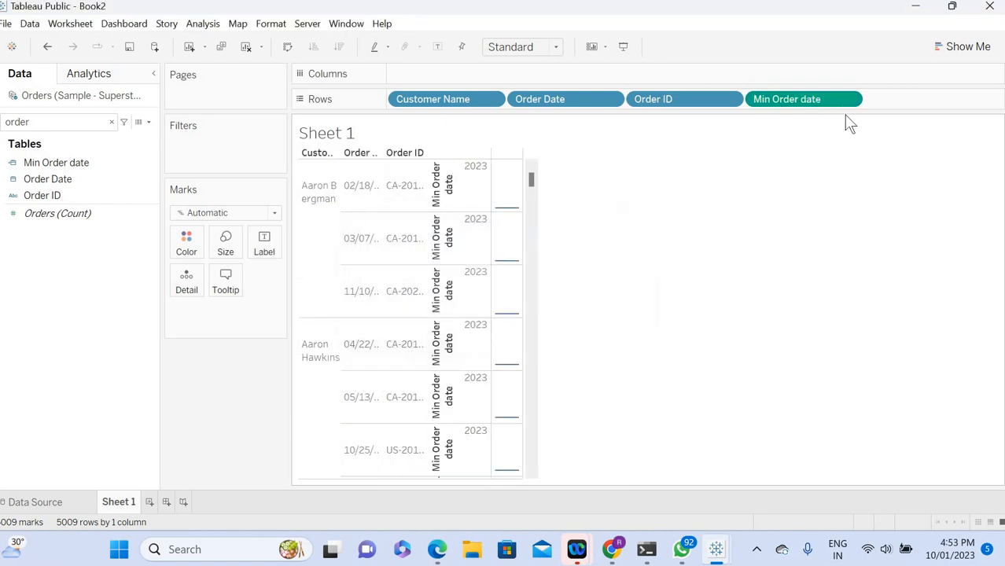
{"action": "left_click", "coordinate": [848, 100]}
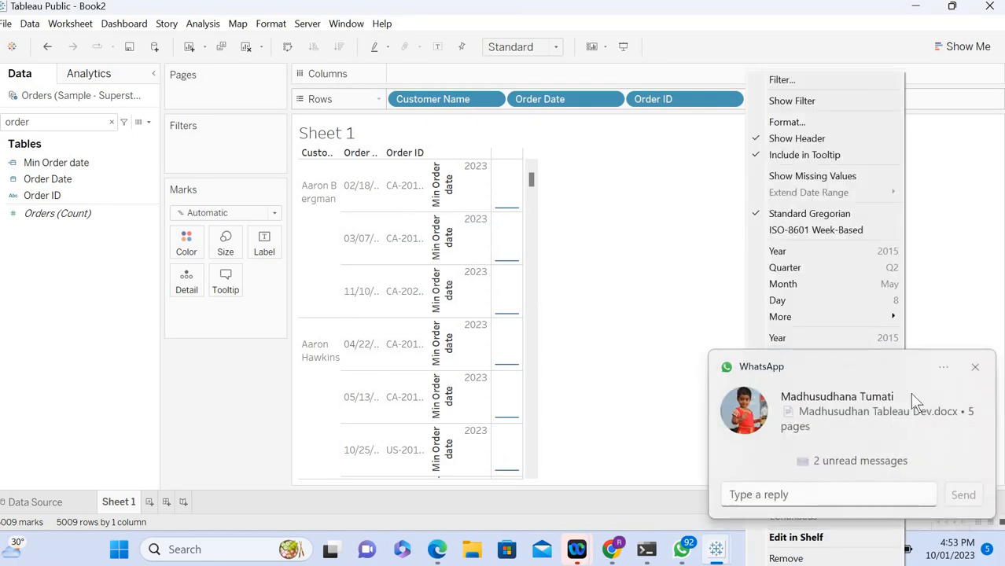
{"action": "left_click", "coordinate": [975, 367]}
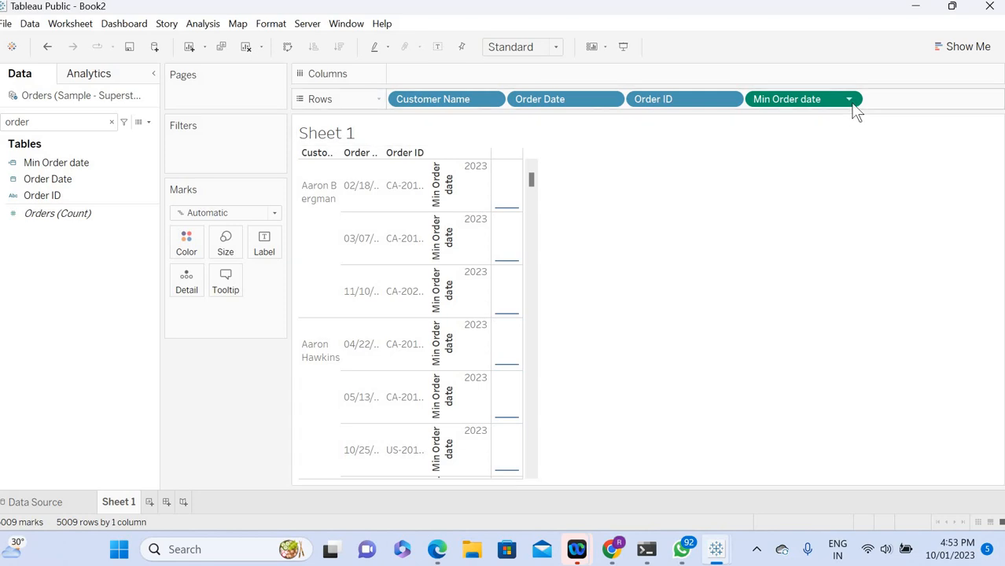
{"action": "left_click", "coordinate": [853, 99]}
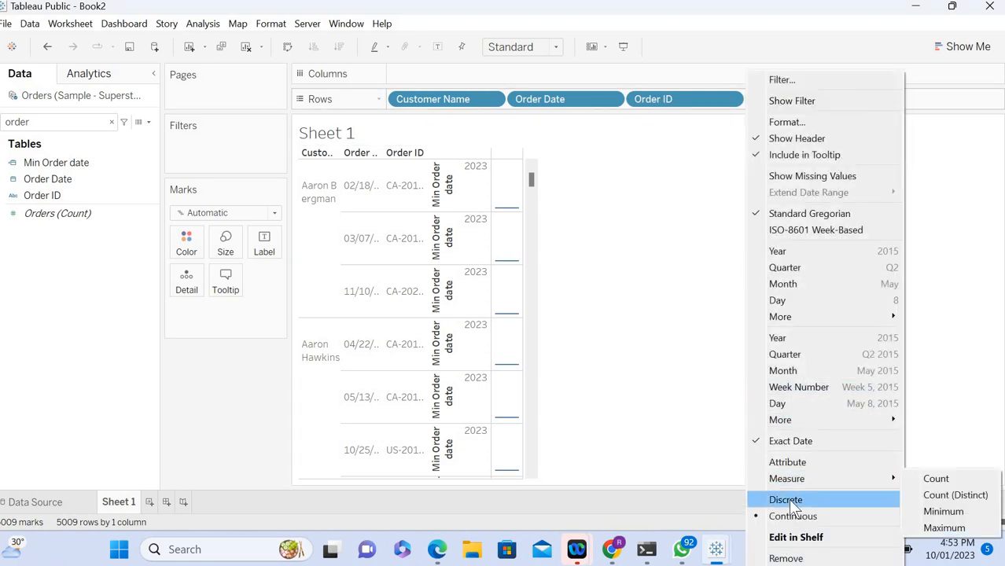
{"action": "left_click", "coordinate": [789, 499]}
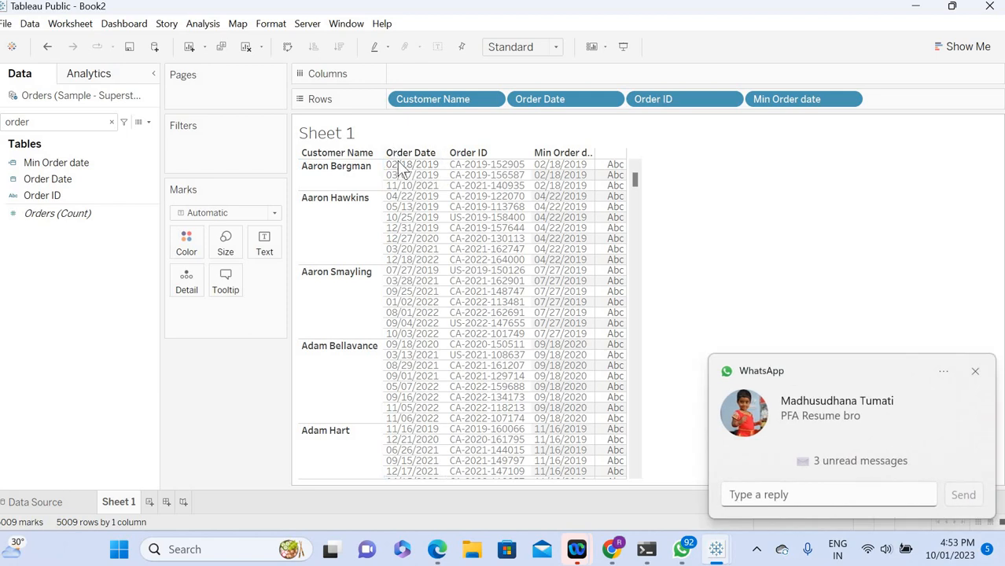
{"action": "left_click", "coordinate": [975, 371]}
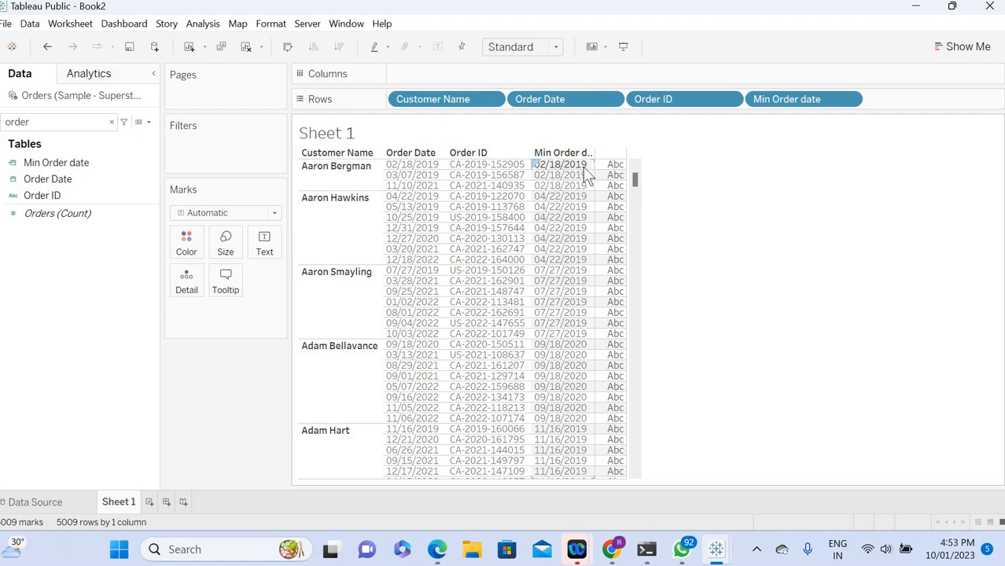
- Compare the earliest Order Date of the first two listed customers with their Min Order date, and clear the selection
{"action": "left_click", "coordinate": [414, 166]}
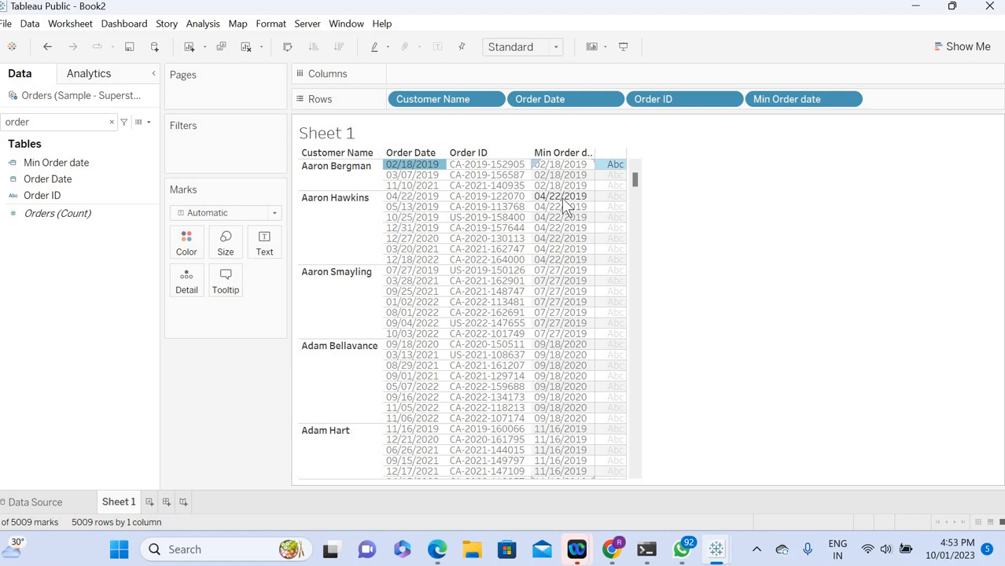
{"action": "left_click", "coordinate": [402, 196]}
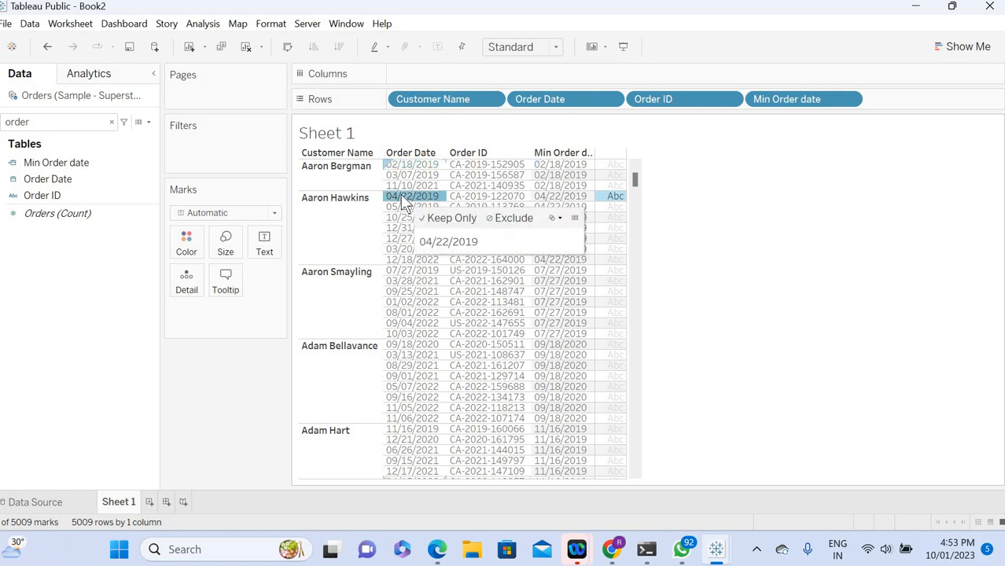
{"action": "left_click", "coordinate": [695, 234]}
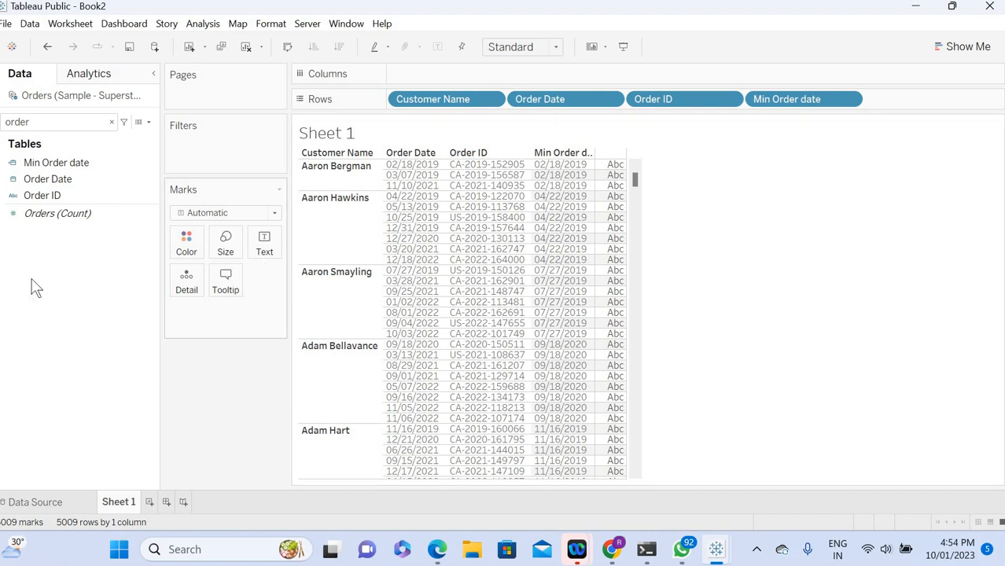
- Change the Min Order date calculation to { FIXED [Customer Name]:MIN([Order Date])}=[Order Date] and save it
{"action": "left_click", "coordinate": [110, 162]}
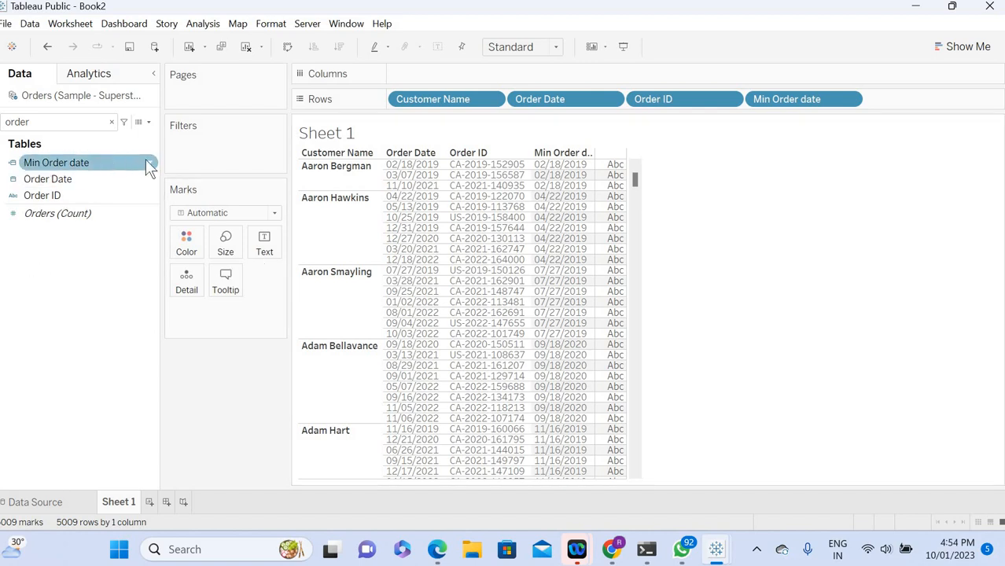
{"action": "left_click", "coordinate": [149, 163]}
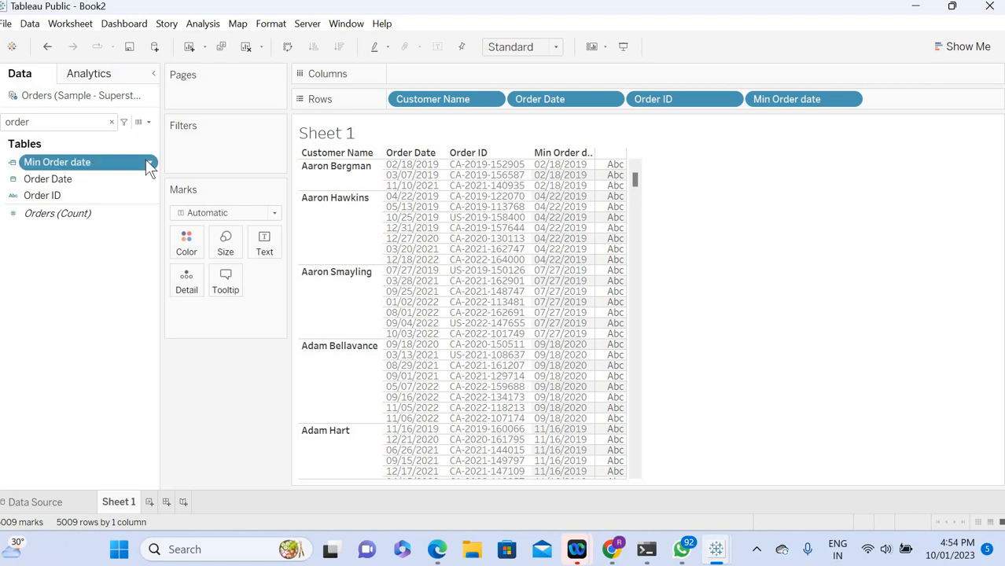
{"action": "left_click", "coordinate": [92, 309]}
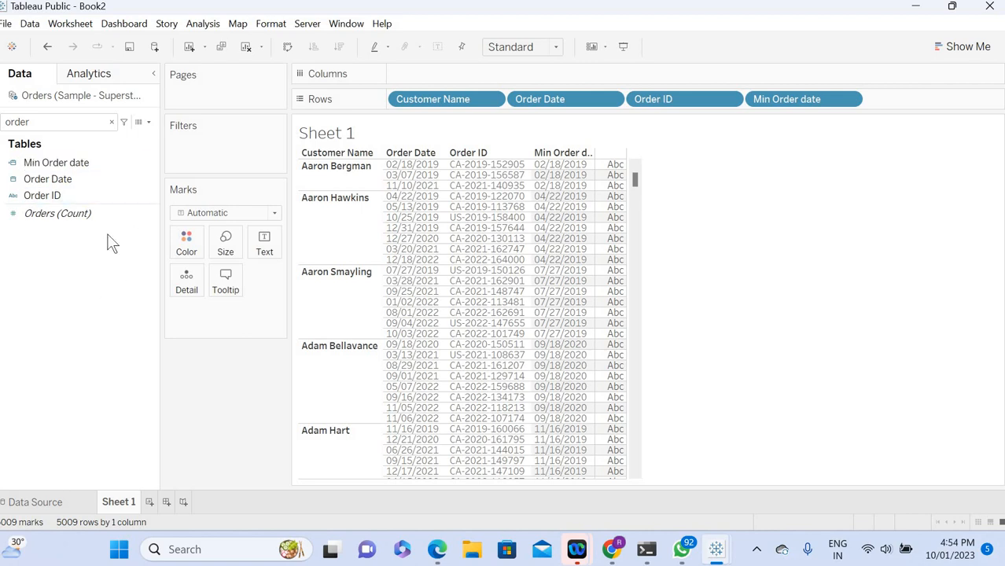
{"action": "left_click", "coordinate": [149, 162]}
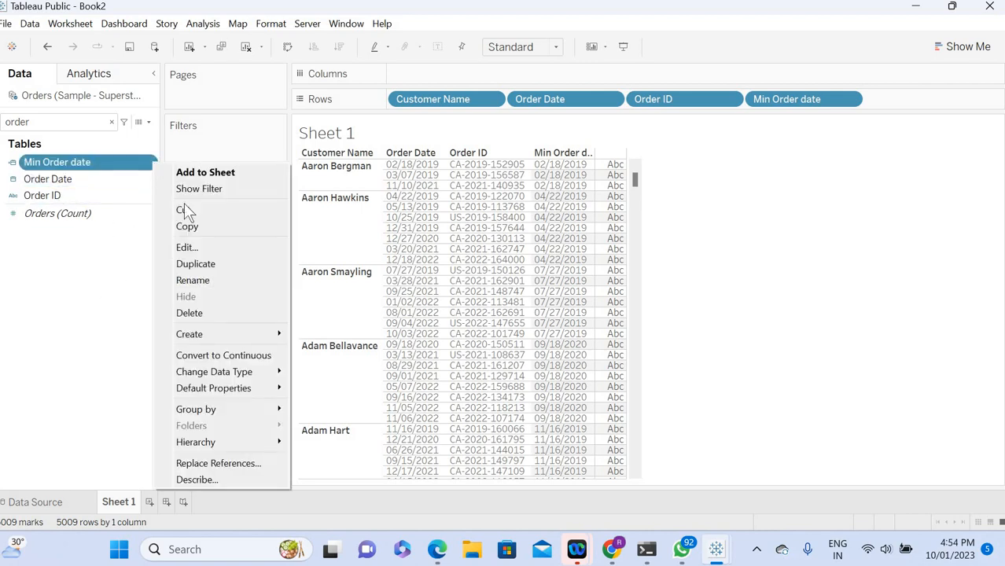
{"action": "left_click", "coordinate": [188, 248]}
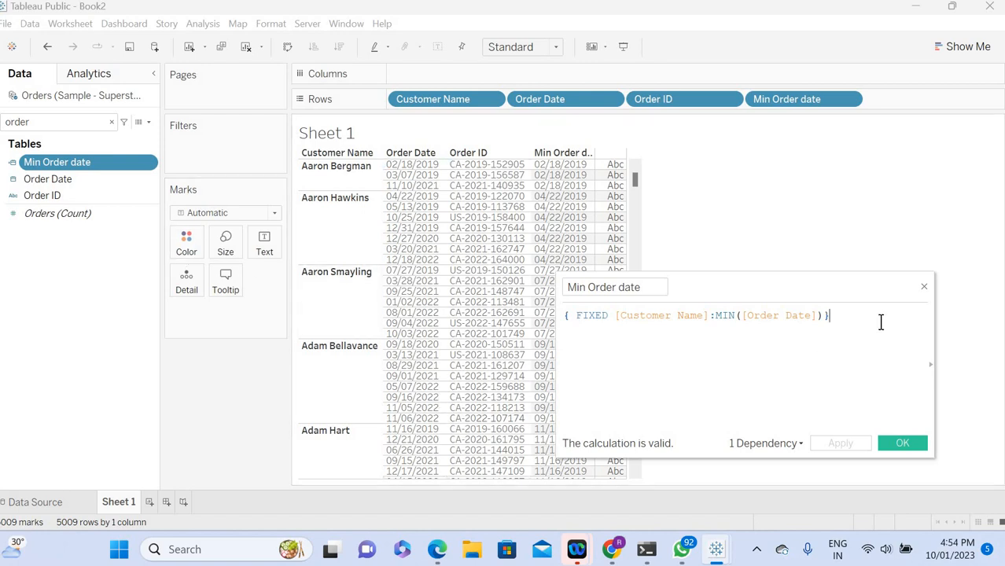
{"action": "type", "text": "=s"}
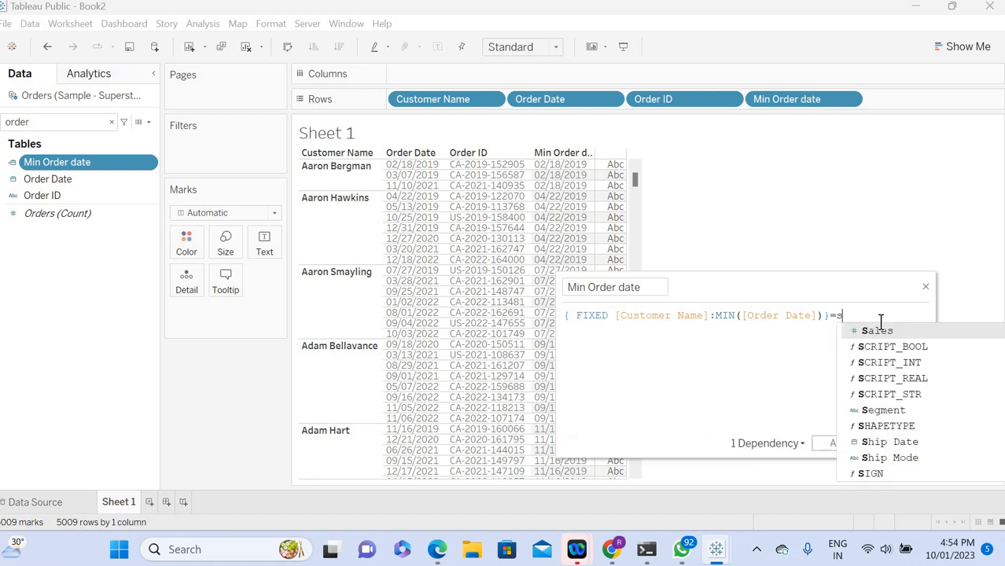
{"action": "key", "text": "Escape"}
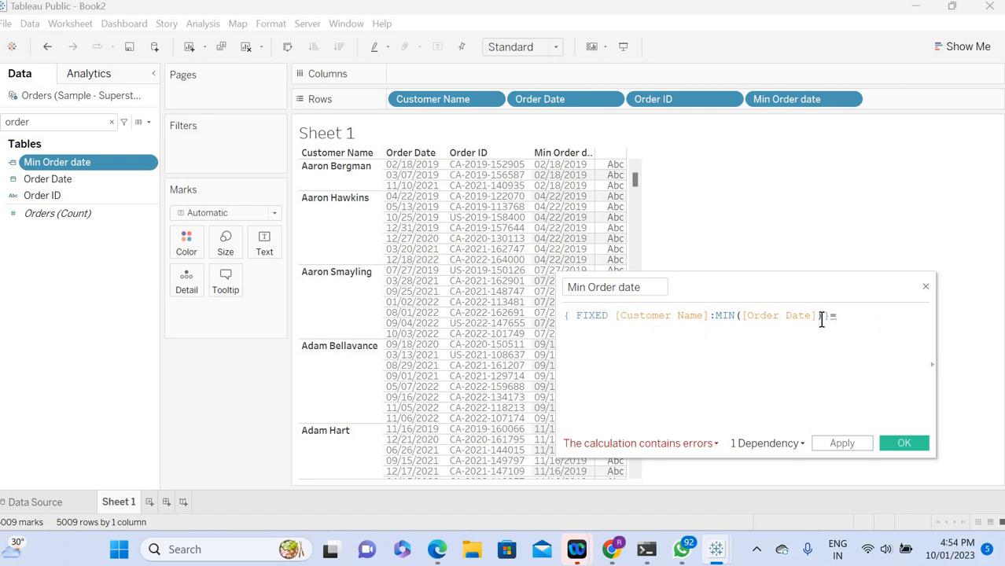
{"action": "left_click_drag", "start_coordinate": [832, 316], "coordinate": [714, 315]}
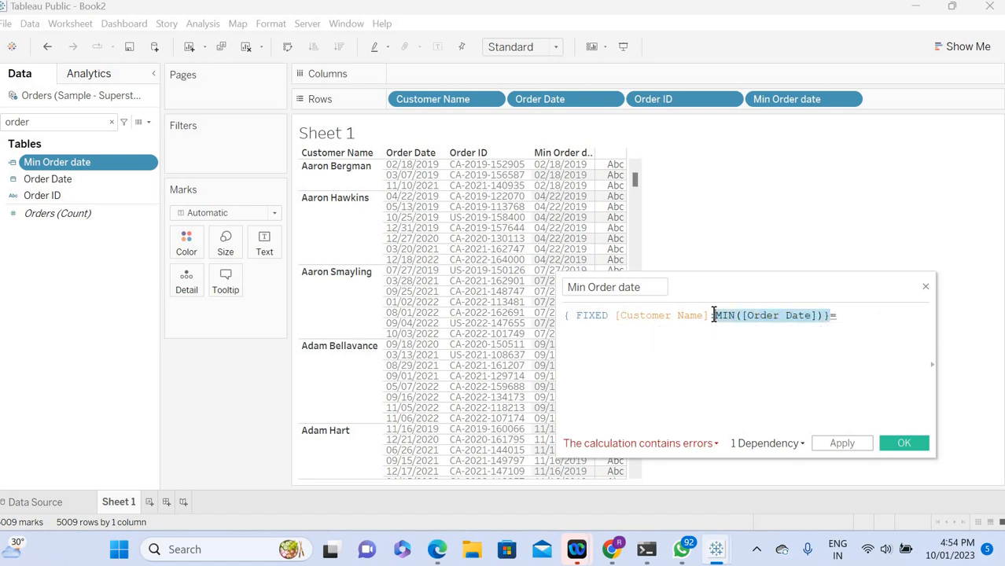
{"action": "left_click", "coordinate": [849, 317]}
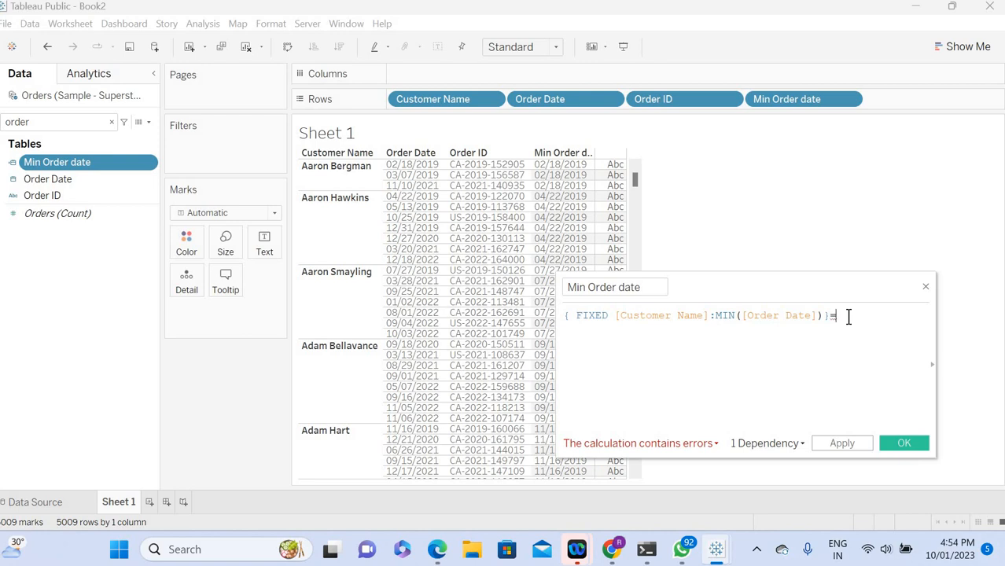
{"action": "type", "text": "order"}
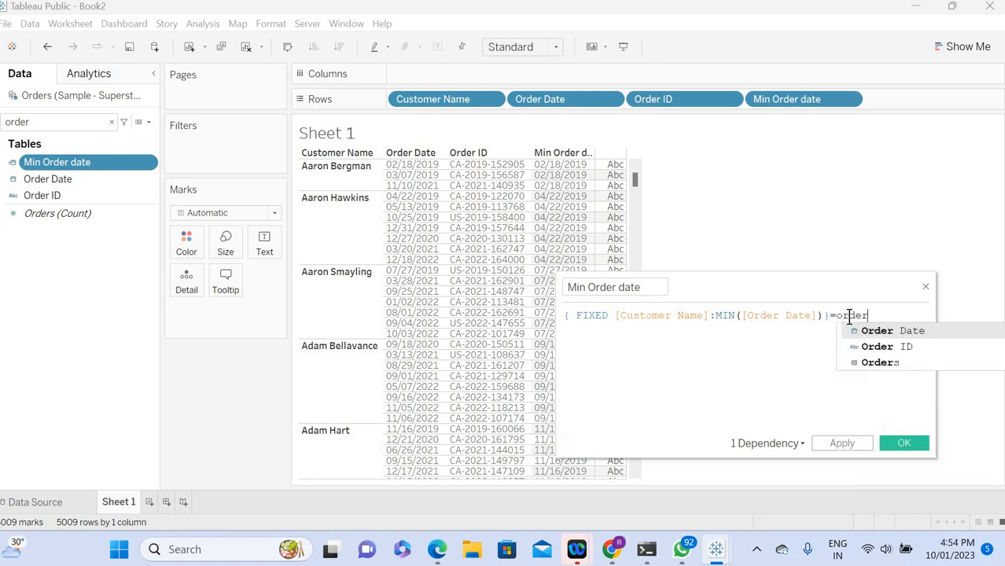
{"action": "left_click", "coordinate": [884, 334]}
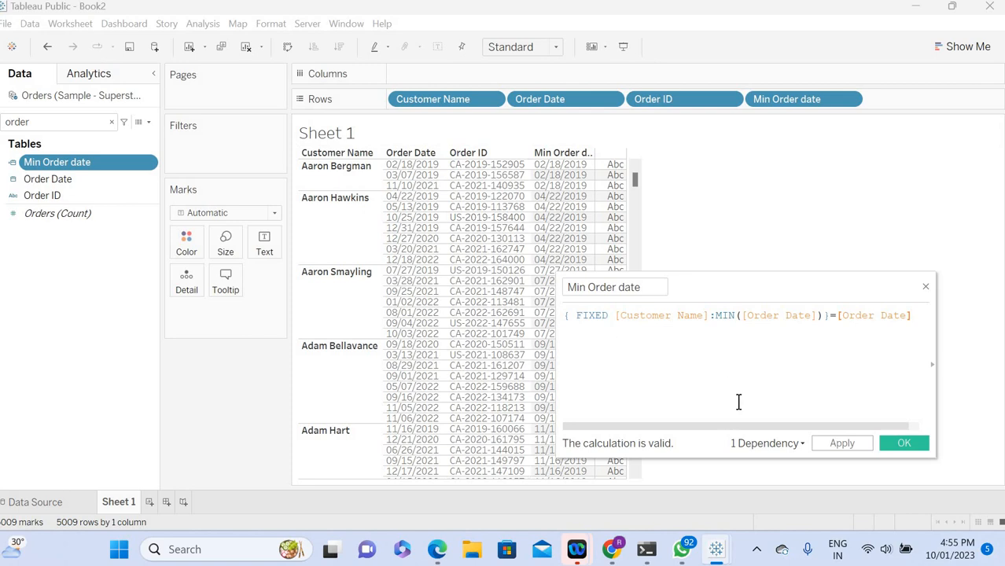
{"action": "left_click", "coordinate": [832, 441]}
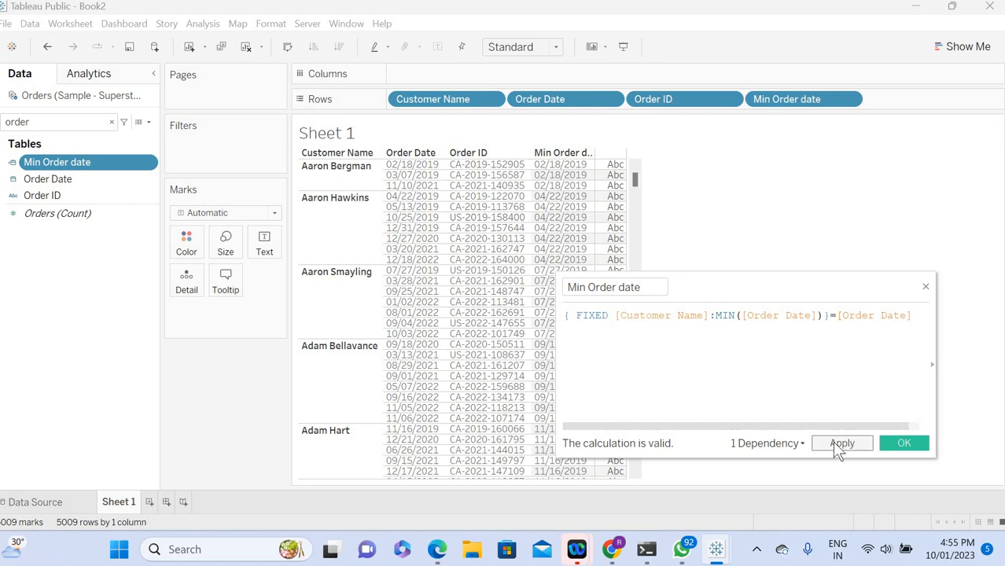
{"action": "left_click", "coordinate": [911, 442]}
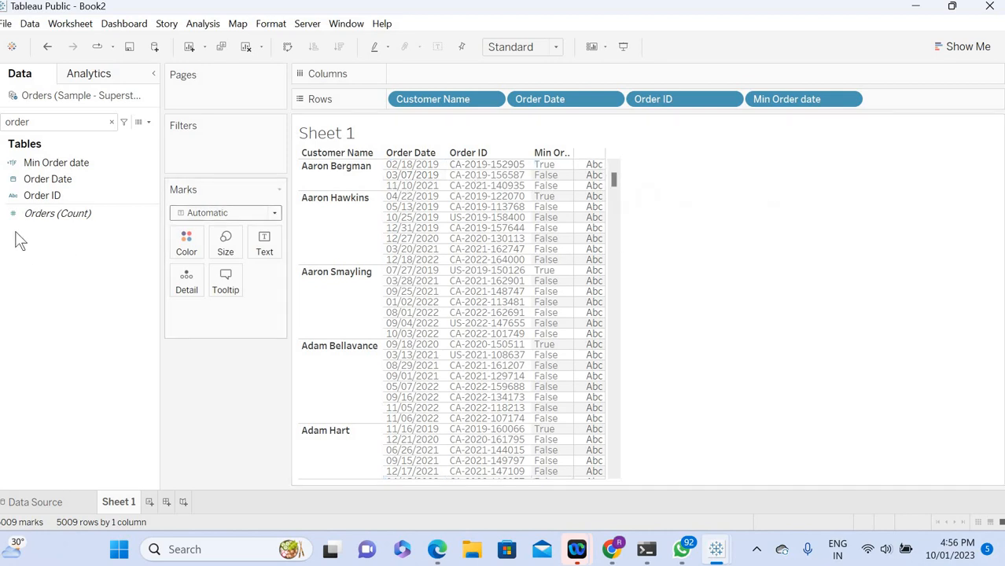
- Clear the field search and create a calculated field named "Seond order date"
{"action": "left_click", "coordinate": [110, 122]}
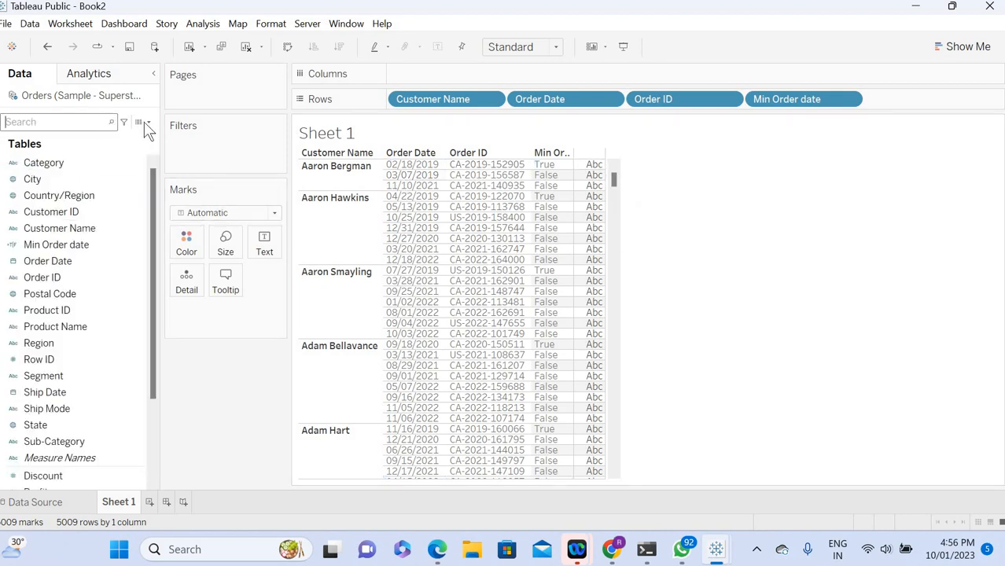
{"action": "left_click", "coordinate": [148, 122]}
{"action": "left_click", "coordinate": [107, 134]}
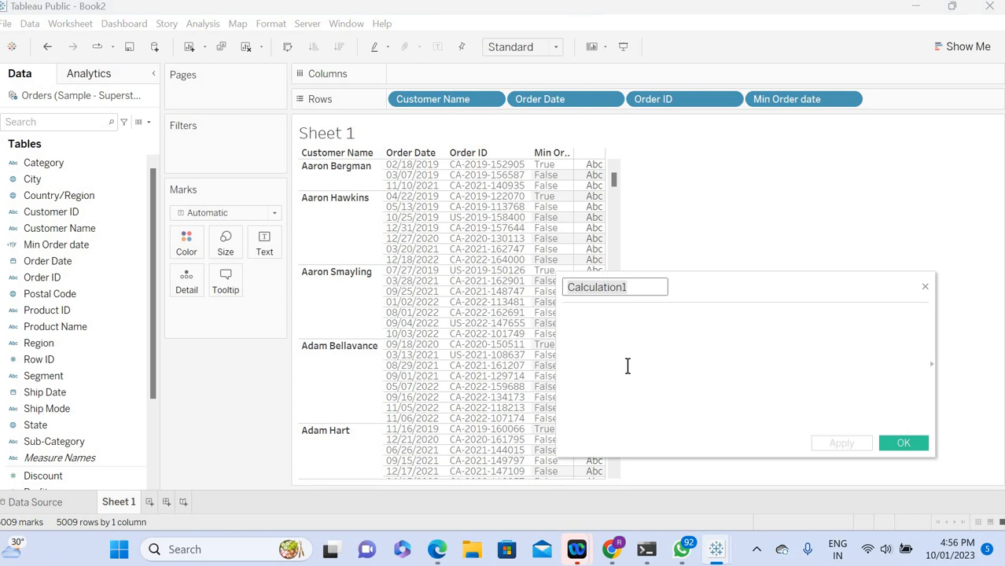
{"action": "type", "text": "Seond "}
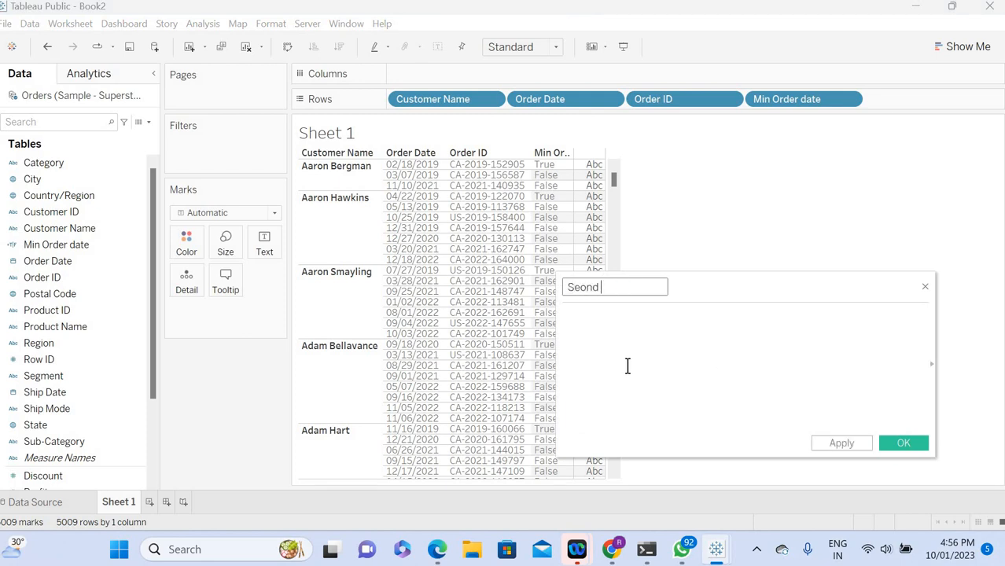
{"action": "type", "text": "order date"}
{"action": "left_click", "coordinate": [627, 365]}
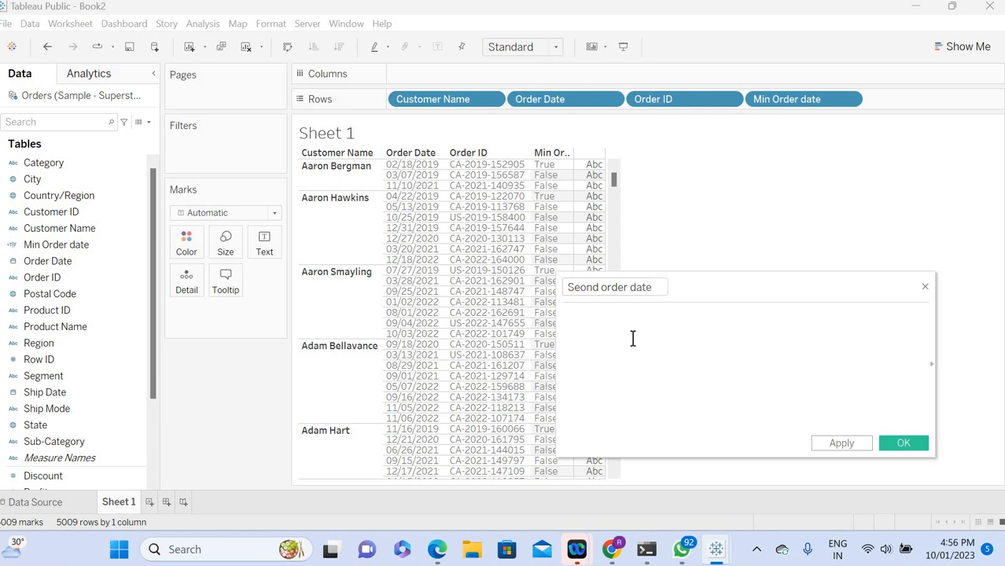
- Enter the calculation { FIXED [Customer Name]:MIN( IF [Min order date]=FALSE then [Order Date] END)} for the Seond order date field
{"action": "type", "text": "{ FIXED"}
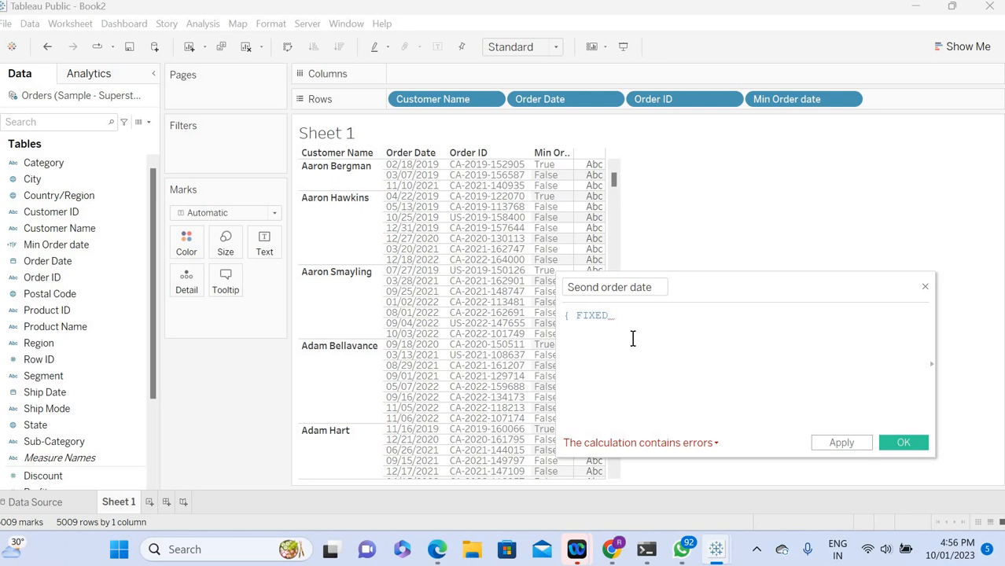
{"action": "type", "text": "cus"}
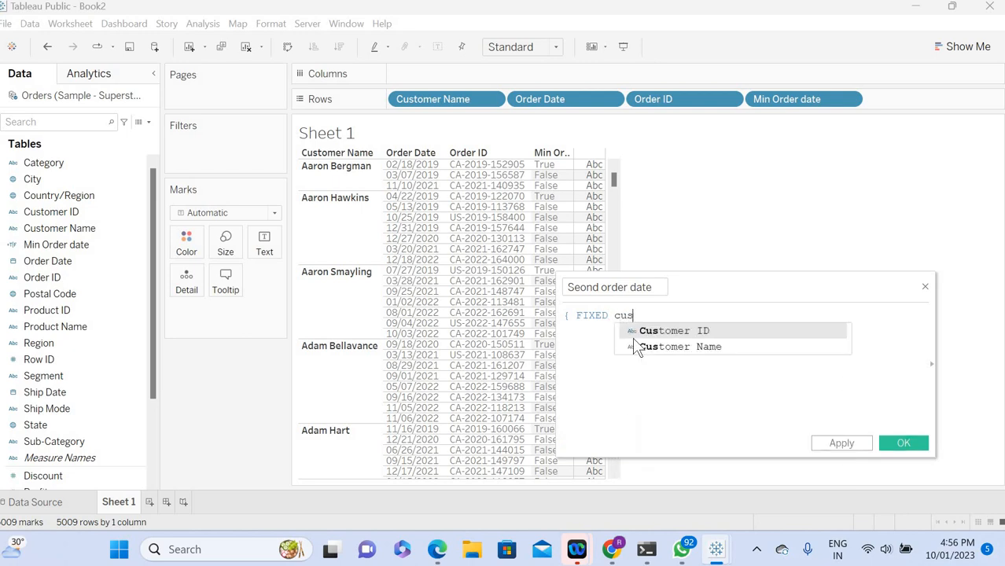
{"action": "left_click", "coordinate": [637, 347]}
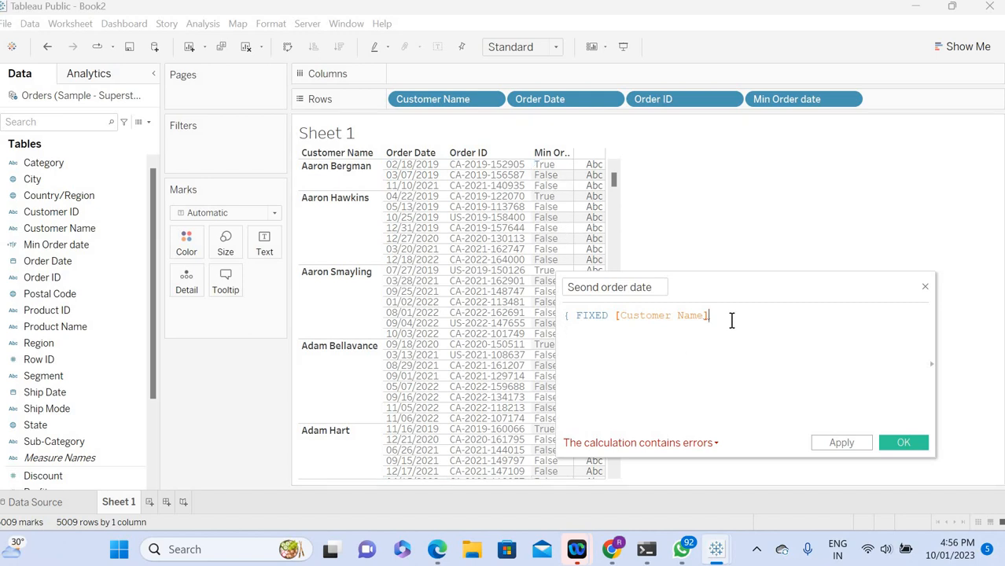
{"action": "type", "text": "="}
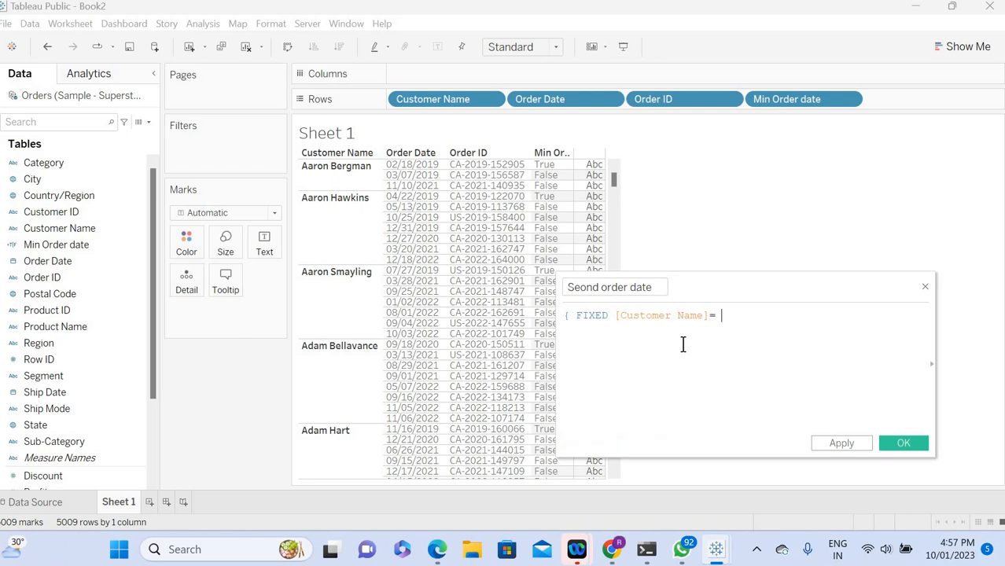
{"action": "type", "text": " IF"}
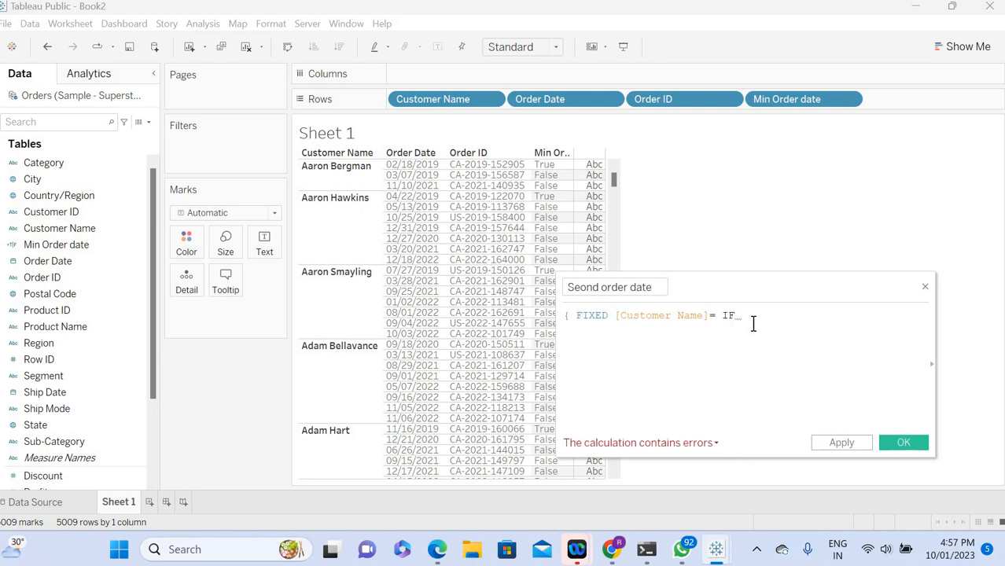
{"action": "type", "text": "min"}
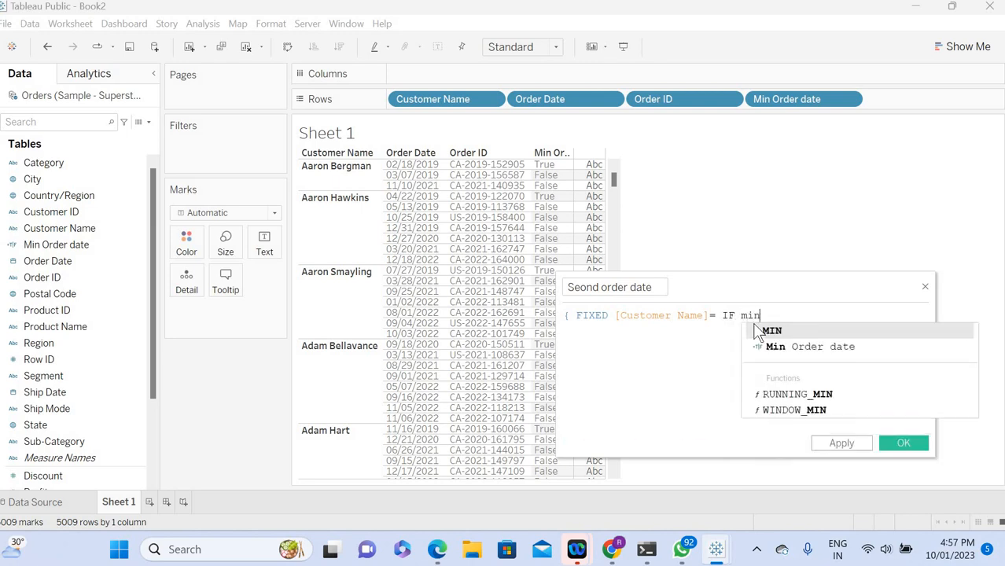
{"action": "double_click", "coordinate": [771, 346]}
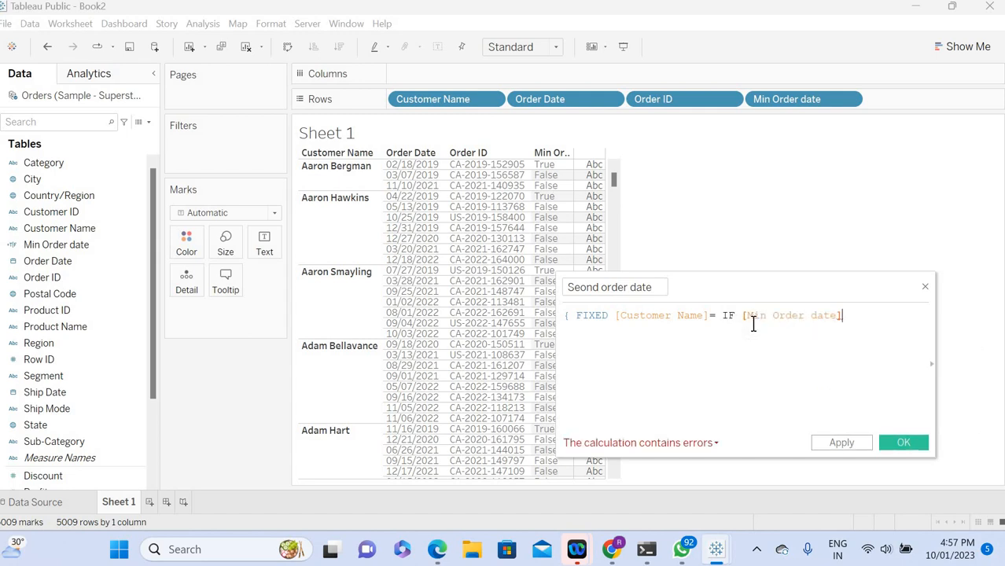
{"action": "type", "text": "="}
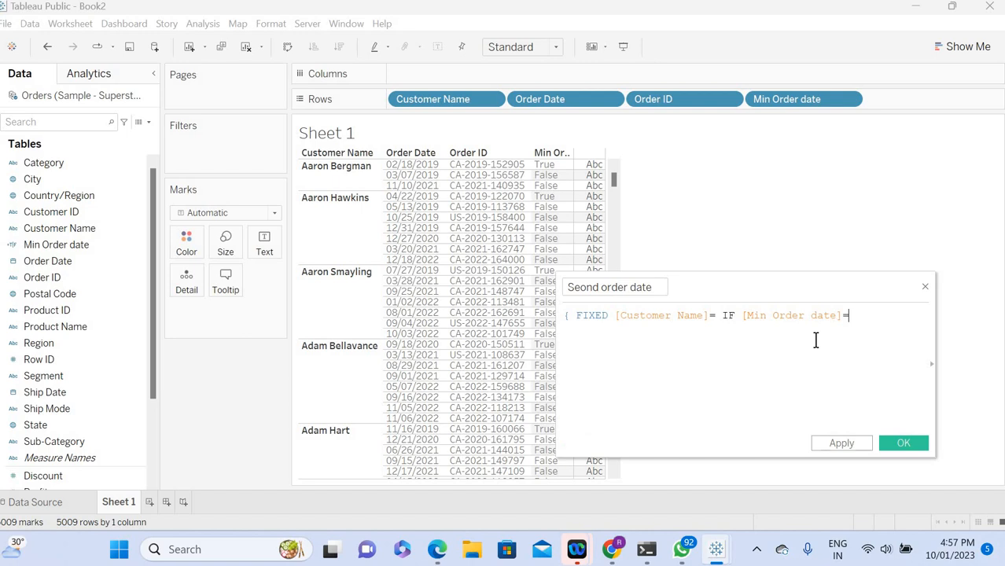
{"action": "type", "text": "fa"}
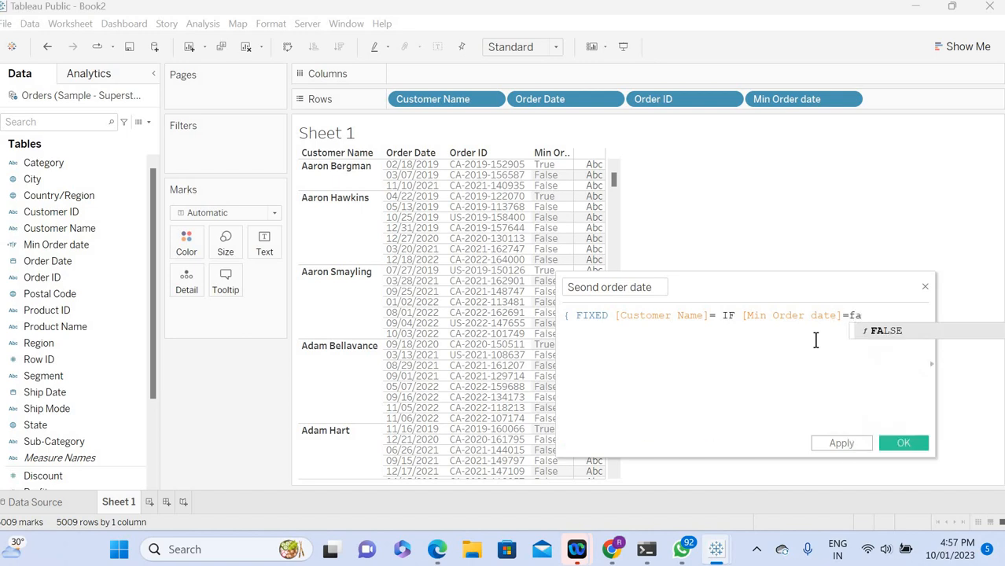
{"action": "key", "text": "Return"}
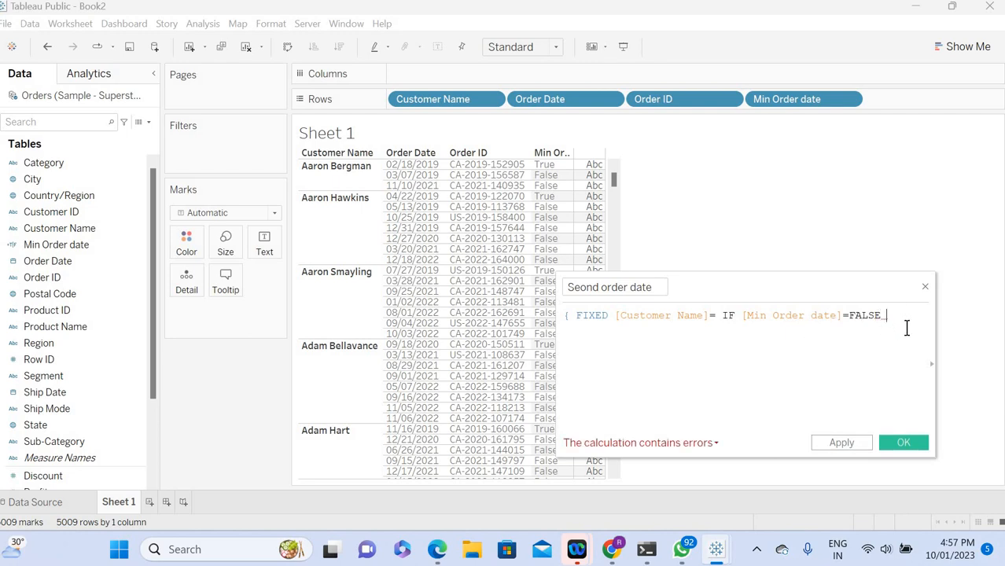
{"action": "type", "text": "then "}
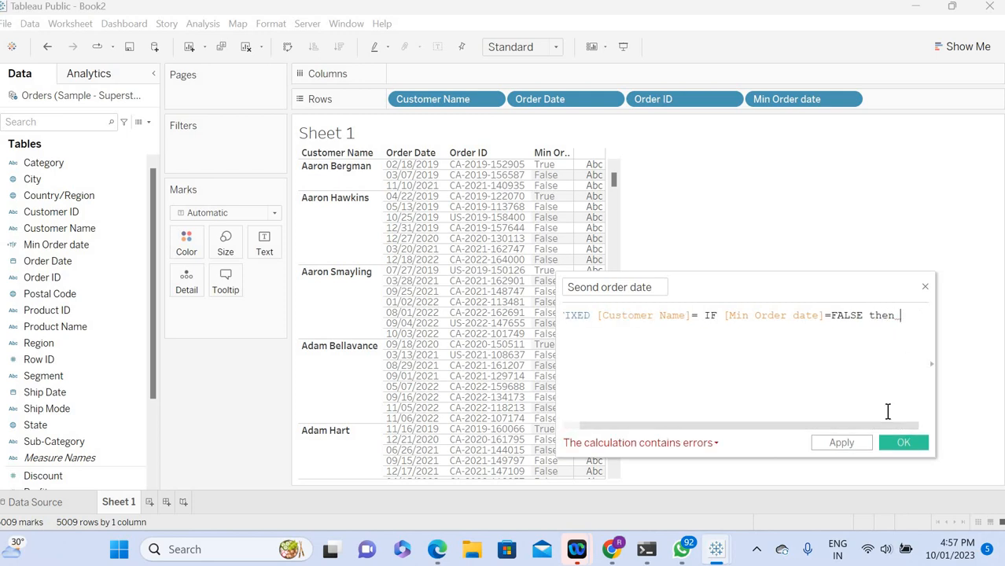
{"action": "type", "text": "order"}
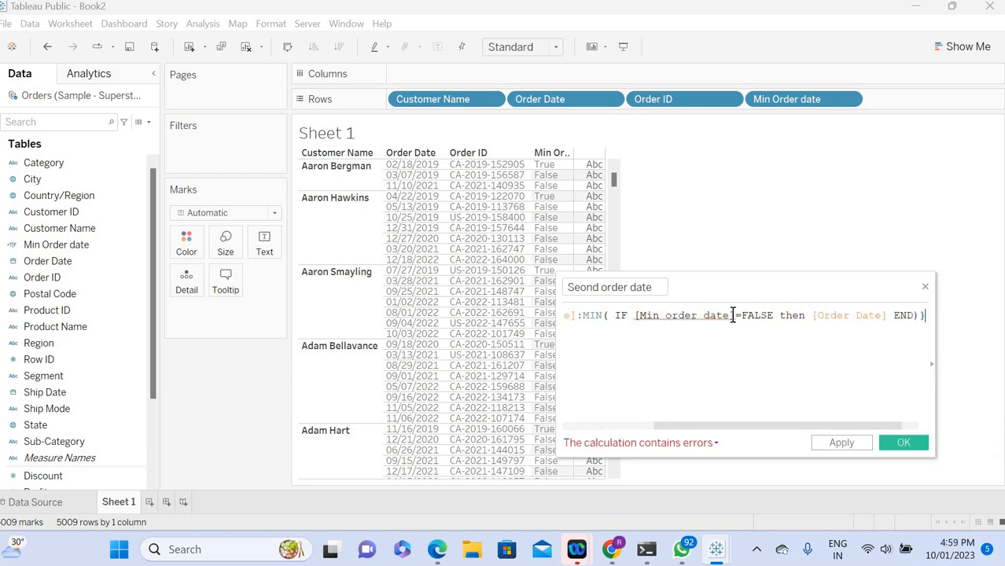
- Correct the field reference in the IF condition to [Min Order date] and apply the calculation
{"action": "left_click", "coordinate": [735, 314]}
{"action": "key", "text": "BackSpace"}
{"action": "key", "text": "BackSpace"}
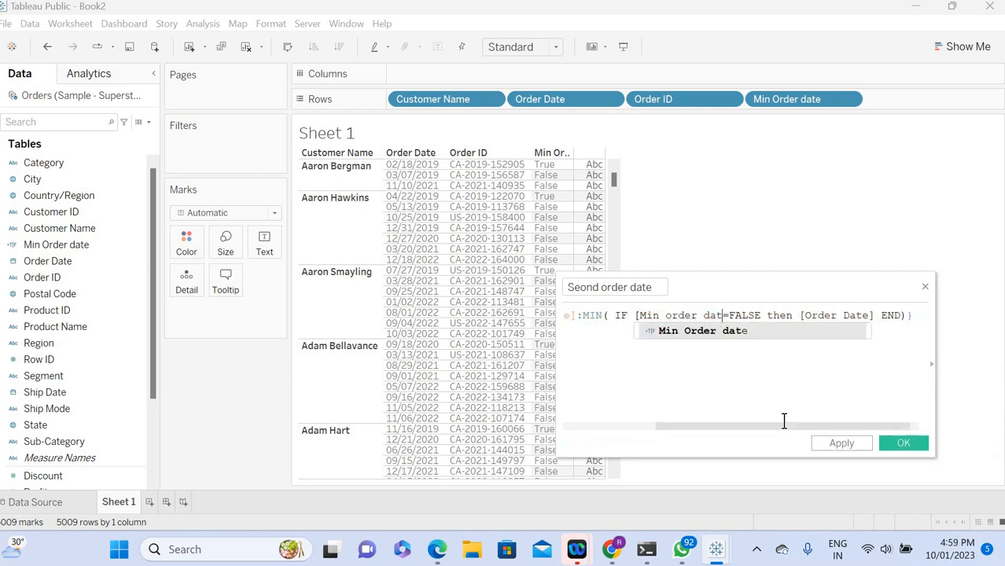
{"action": "key", "text": "Return"}
{"action": "left_click", "coordinate": [837, 443]}
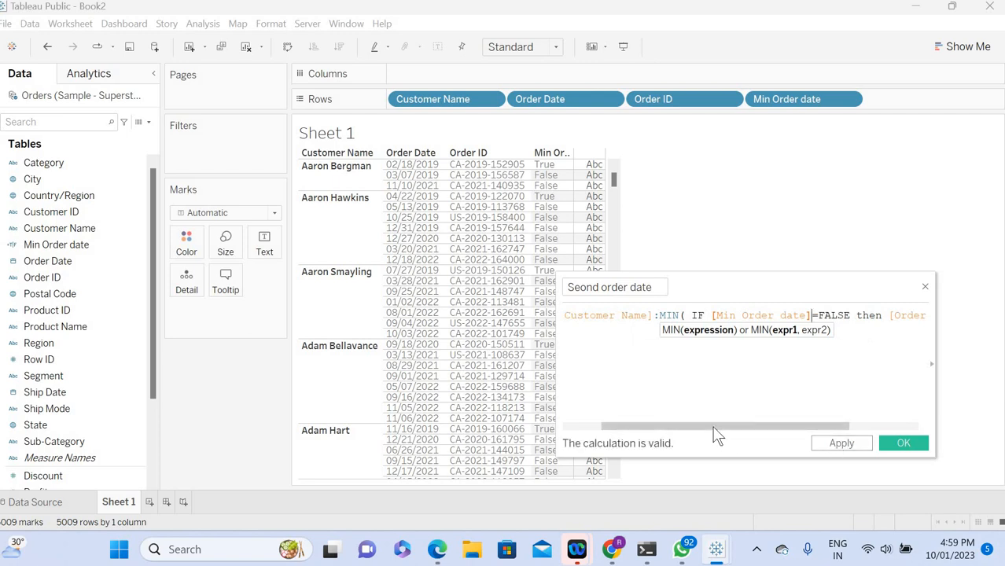
- Review the whole Seond order date formula from start to end, then apply and save the calculated field
{"action": "mouse_move", "coordinate": [713, 433]}
{"action": "left_mouse_down"}
{"action": "mouse_move", "coordinate": [641, 431]}
{"action": "mouse_move", "coordinate": [706, 430]}
{"action": "left_mouse_up"}
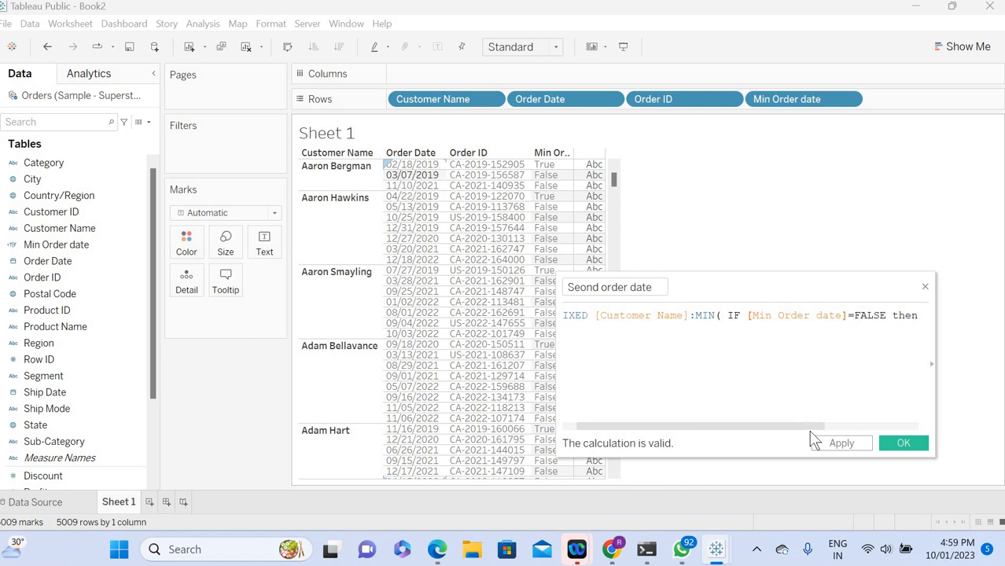
{"action": "left_click_drag", "start_coordinate": [713, 425], "coordinate": [838, 429]}
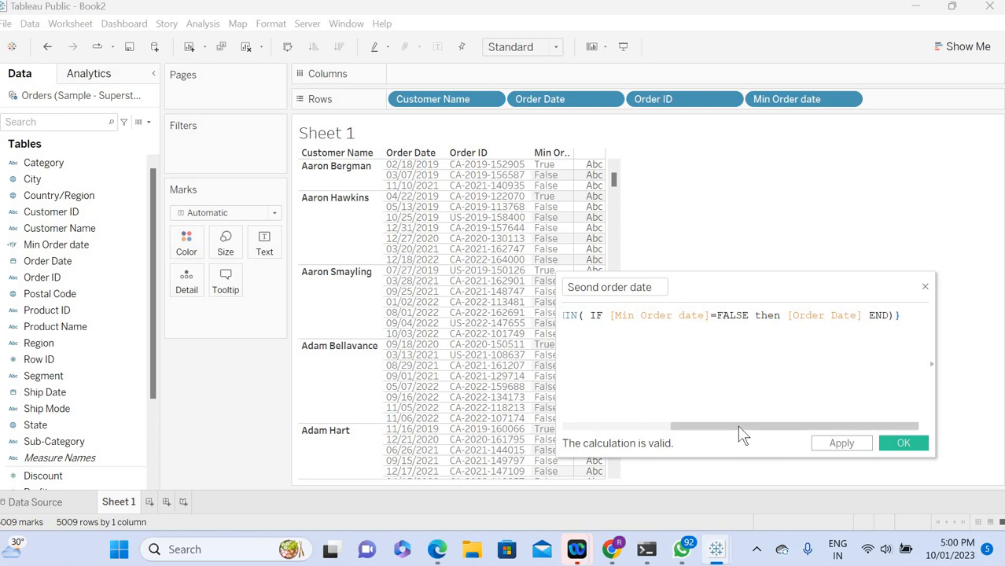
{"action": "left_click_drag", "start_coordinate": [738, 427], "coordinate": [685, 427]}
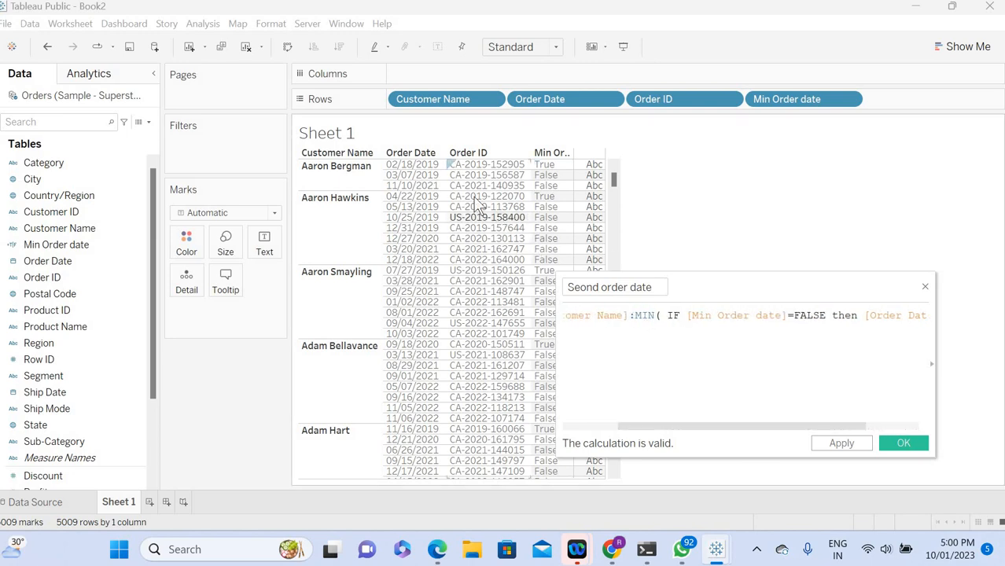
{"action": "left_click", "coordinate": [841, 444]}
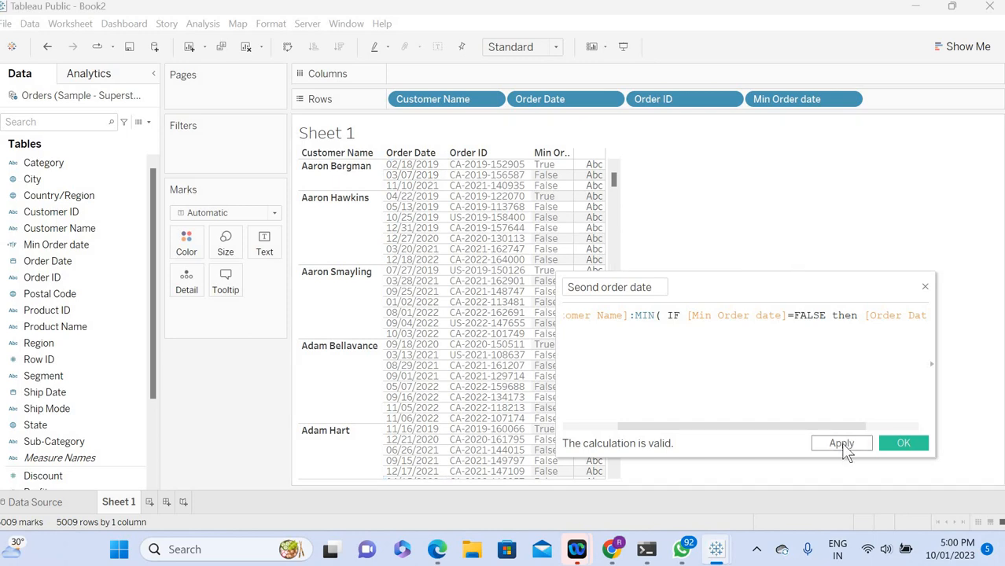
{"action": "left_click", "coordinate": [904, 444]}
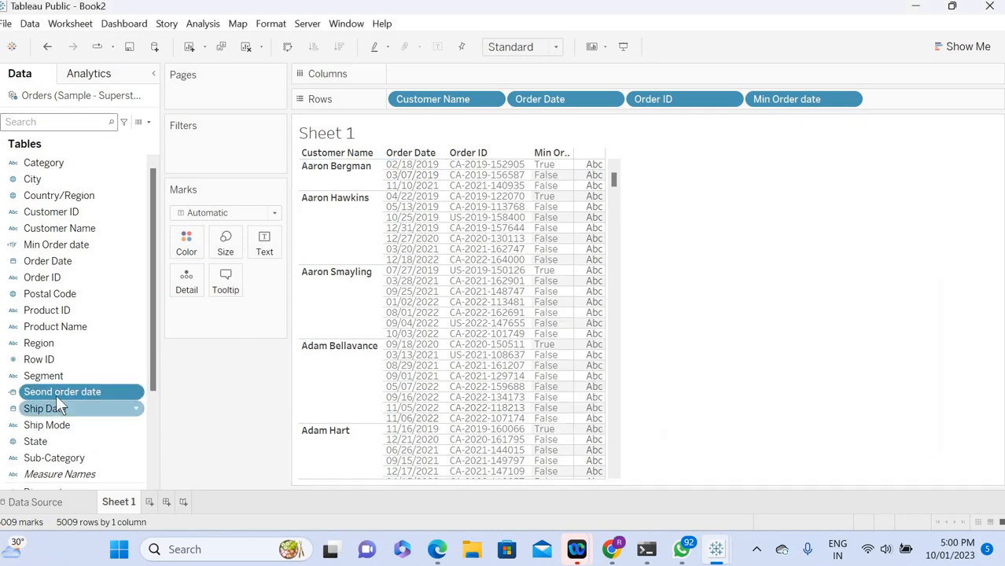
- Add Seond order date to Rows after Min Order date and set it to a discrete exact date
{"action": "left_click_drag", "start_coordinate": [53, 389], "coordinate": [913, 101]}
{"action": "left_click", "coordinate": [968, 101]}
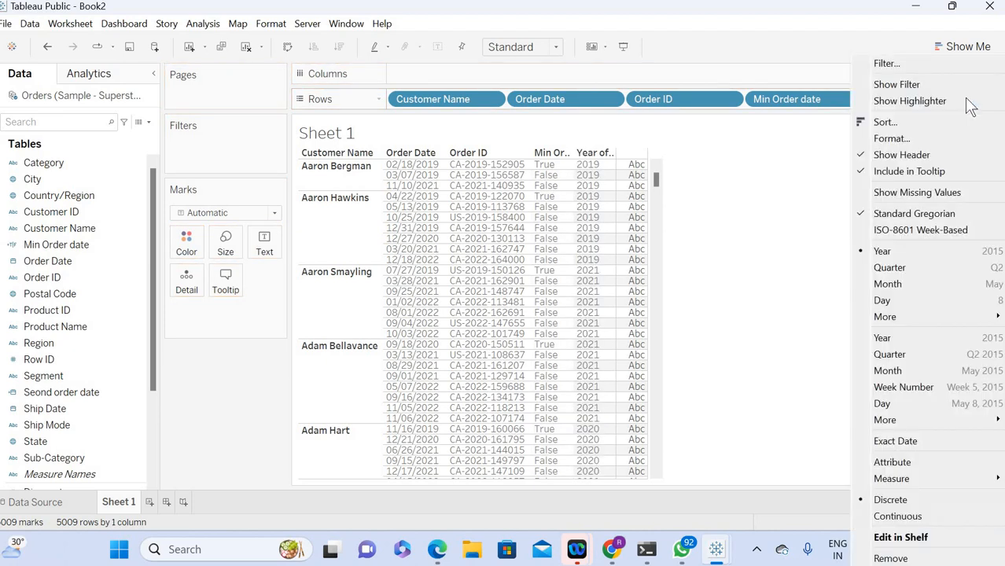
{"action": "left_click", "coordinate": [905, 441]}
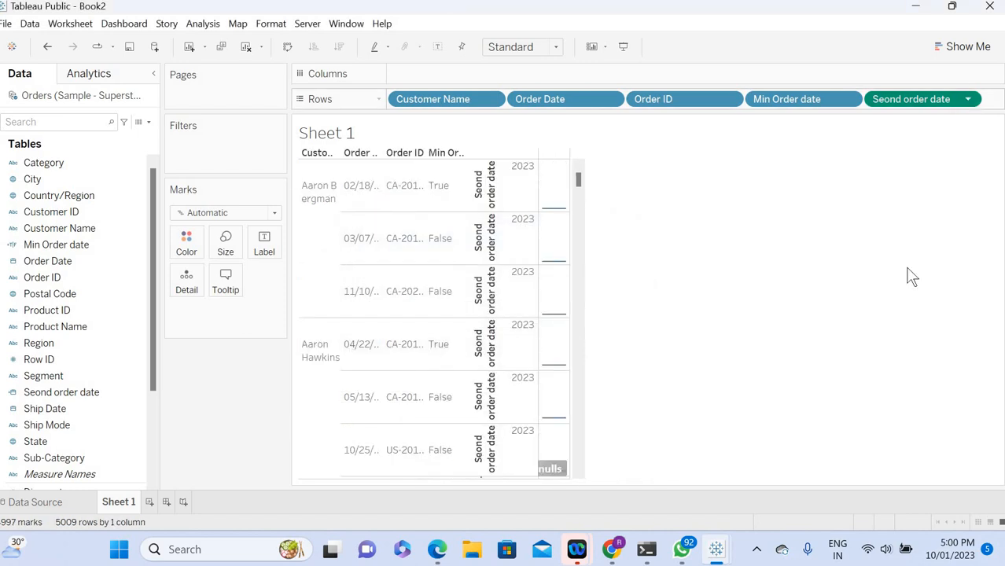
{"action": "left_click", "coordinate": [969, 101]}
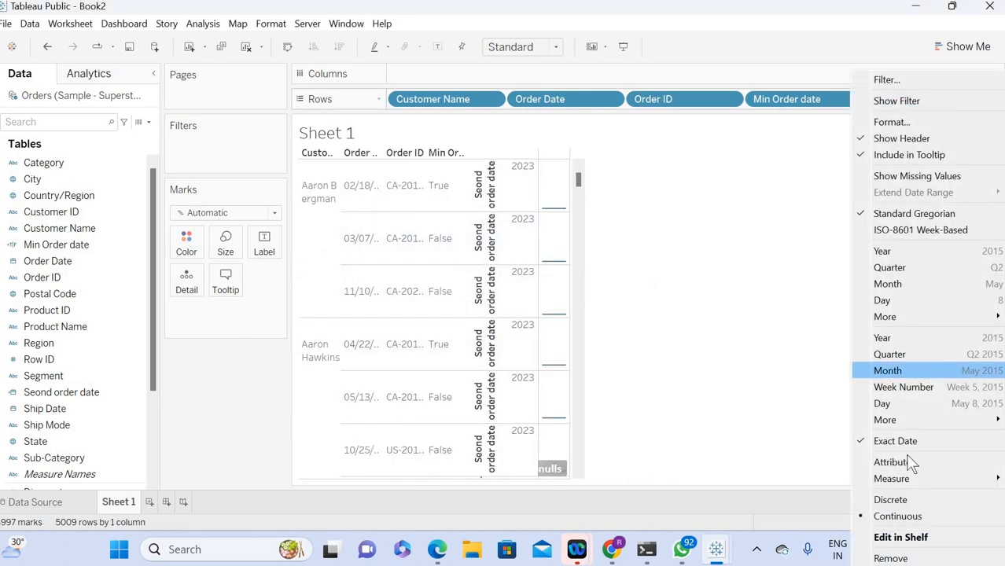
{"action": "left_click", "coordinate": [895, 500]}
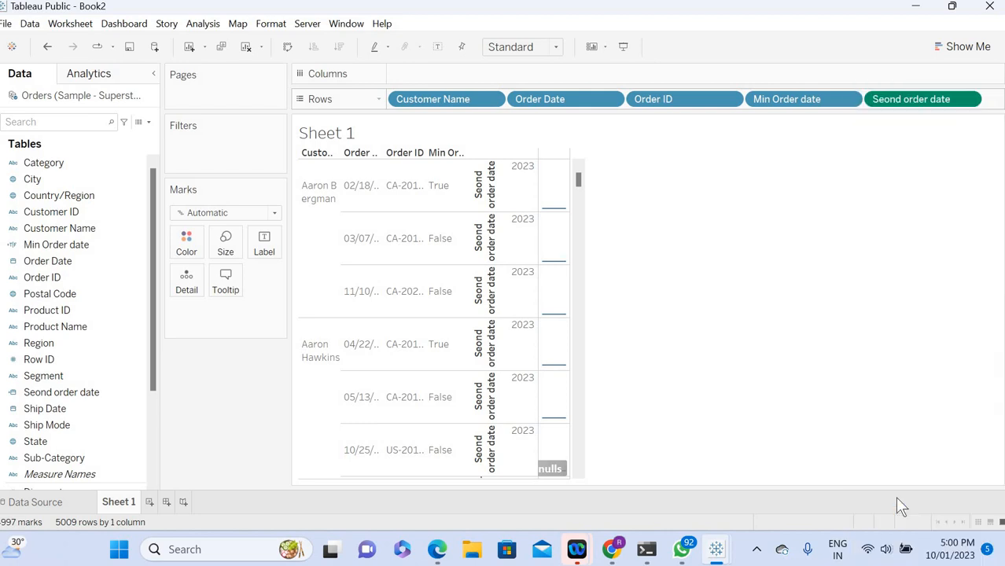